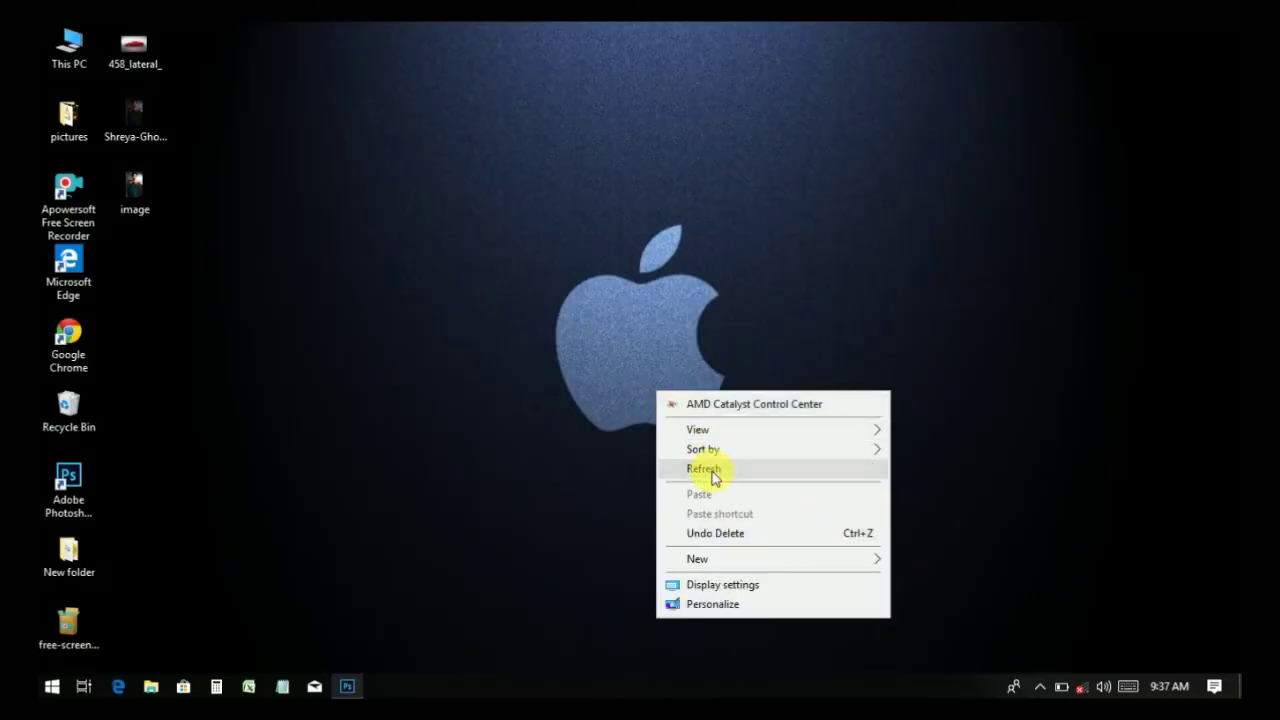
Step: Refresh the desktop from its right-click menu
click(712, 466)
right_click(635, 239)
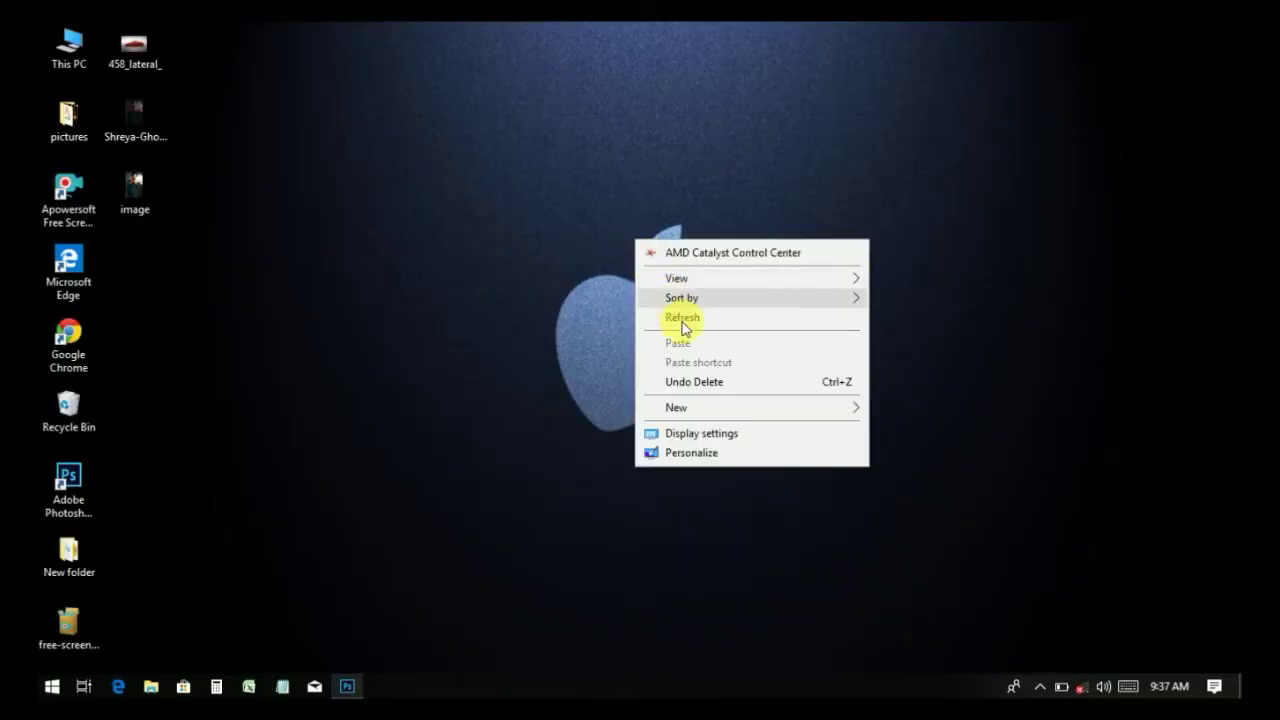
click(682, 323)
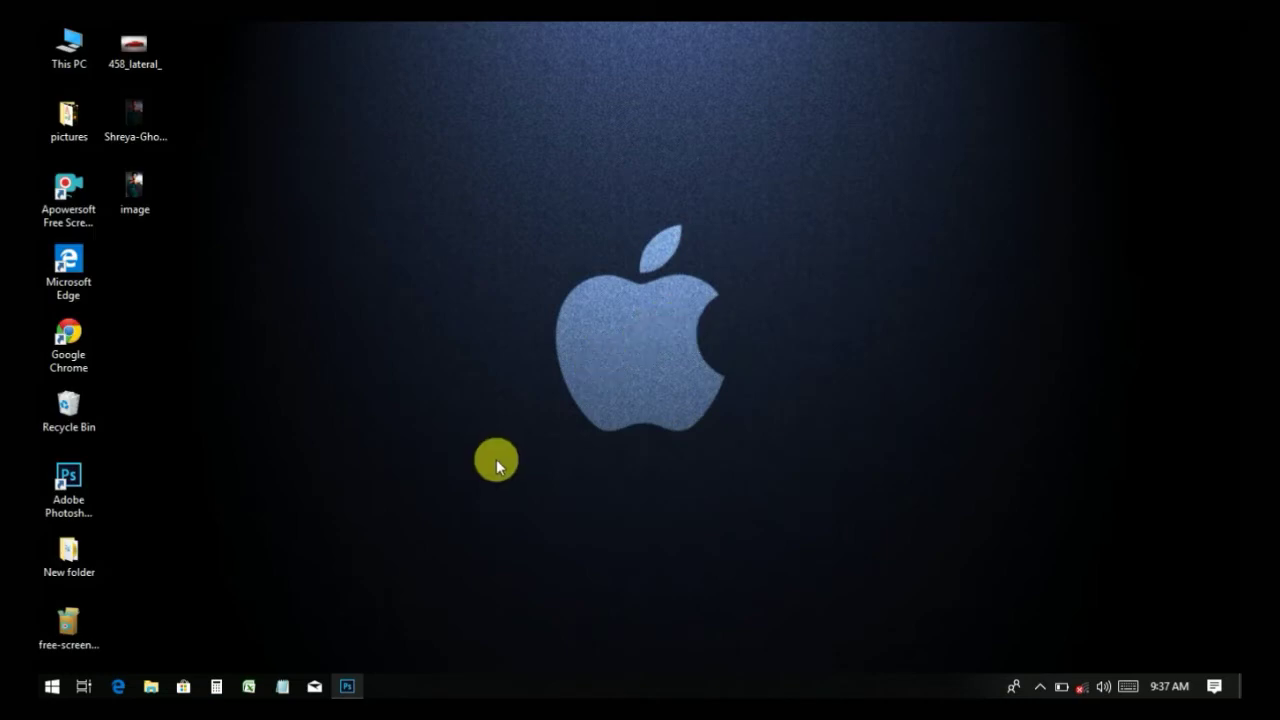
click(347, 686)
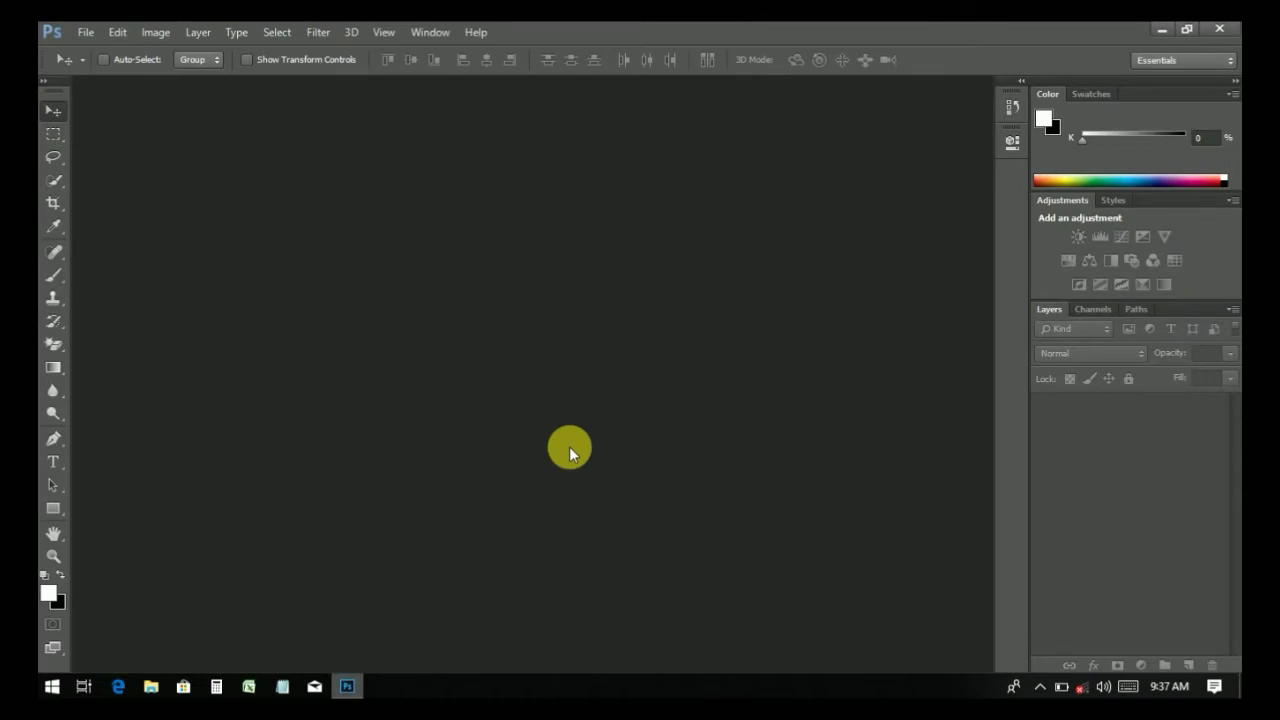
click(88, 36)
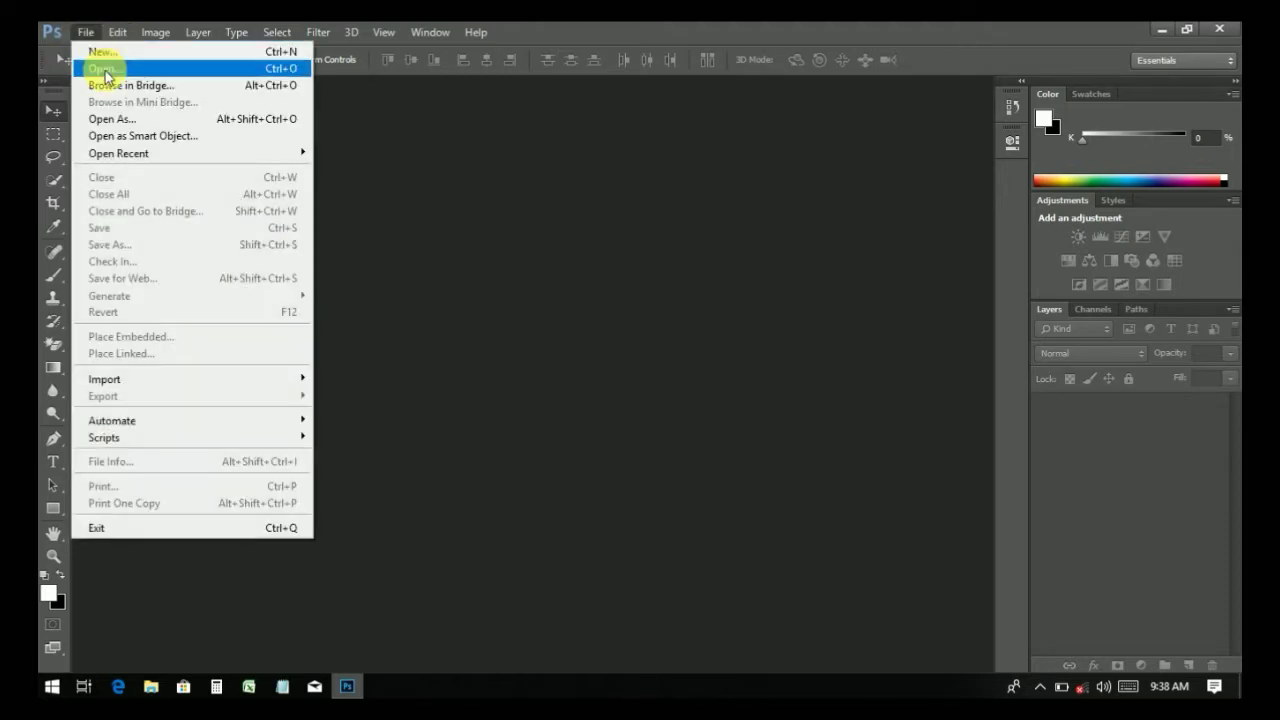
click(110, 70)
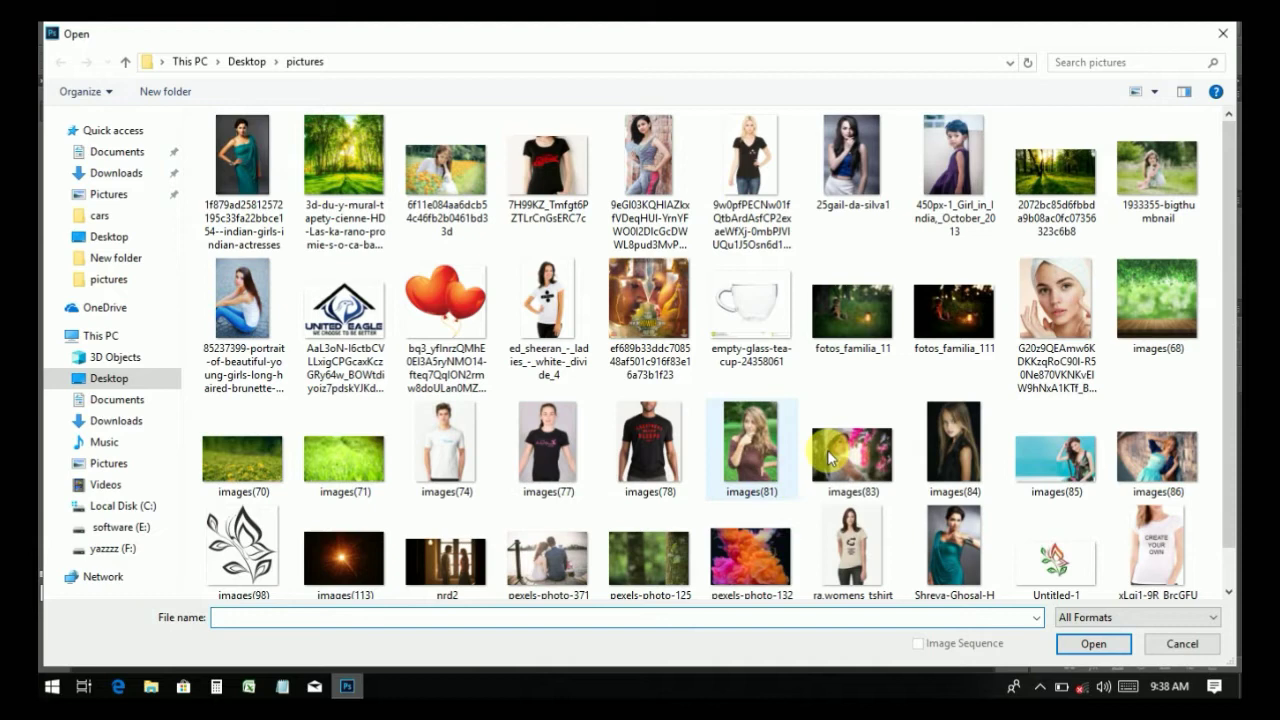
click(839, 171)
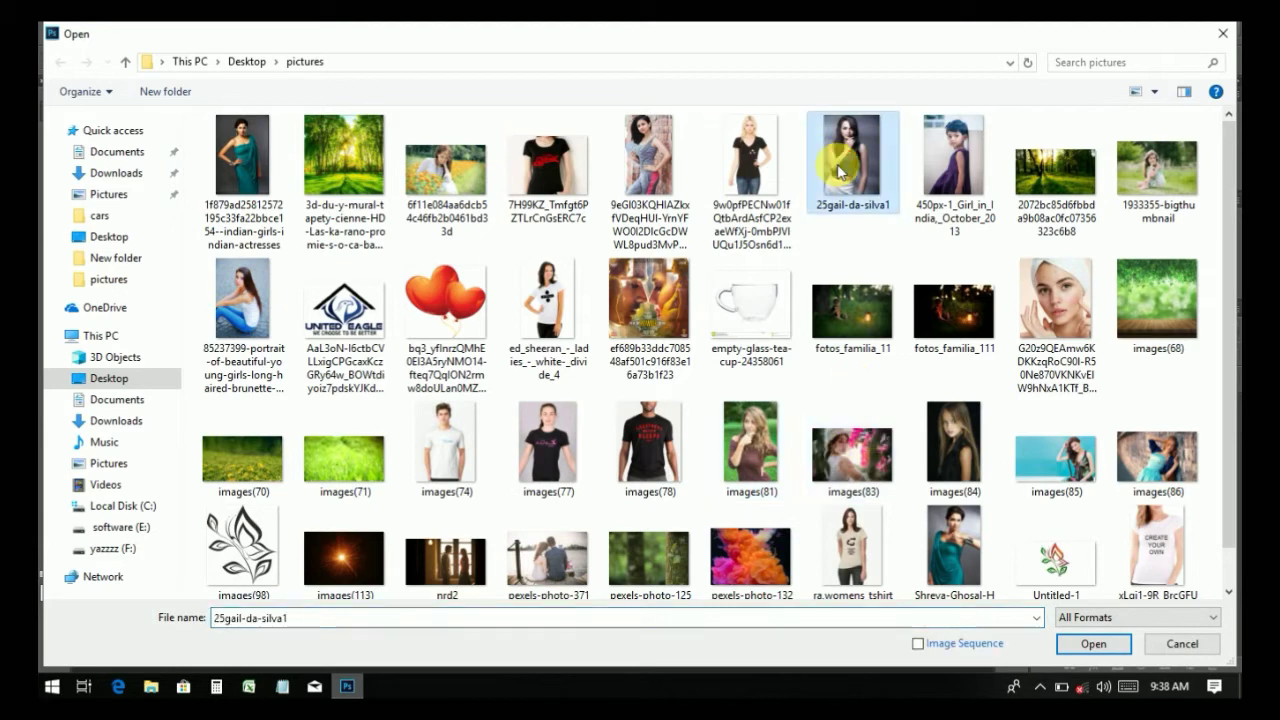
click(1071, 648)
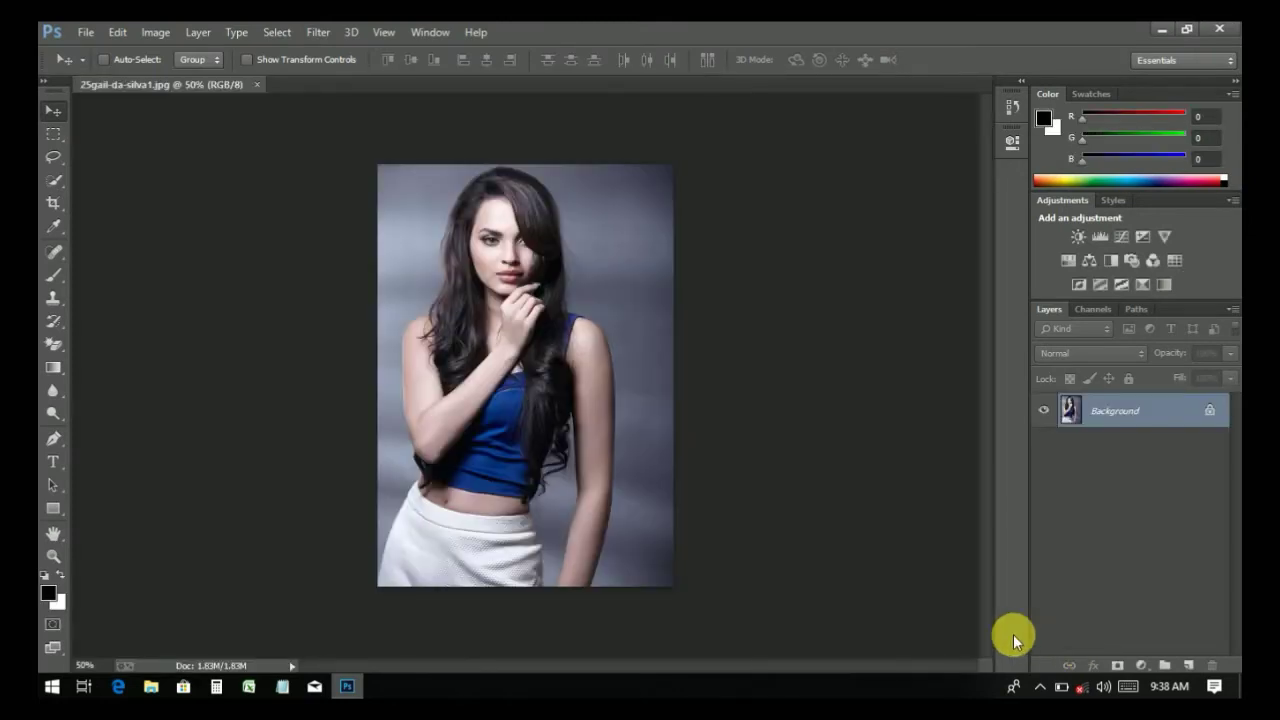
Step: Add a Color Balance layer with Cyan-Red +87, Magenta-Green -8, Yellow-Blue -54
key(ctrl+plus)
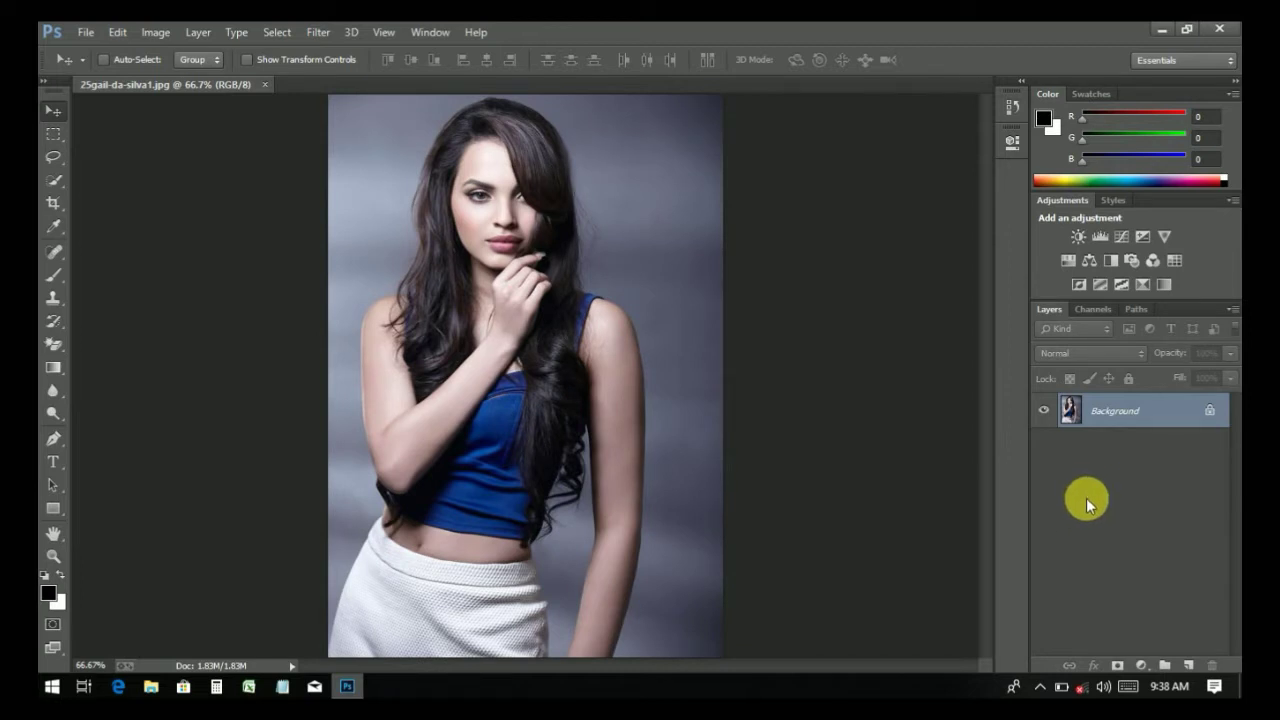
click(1142, 665)
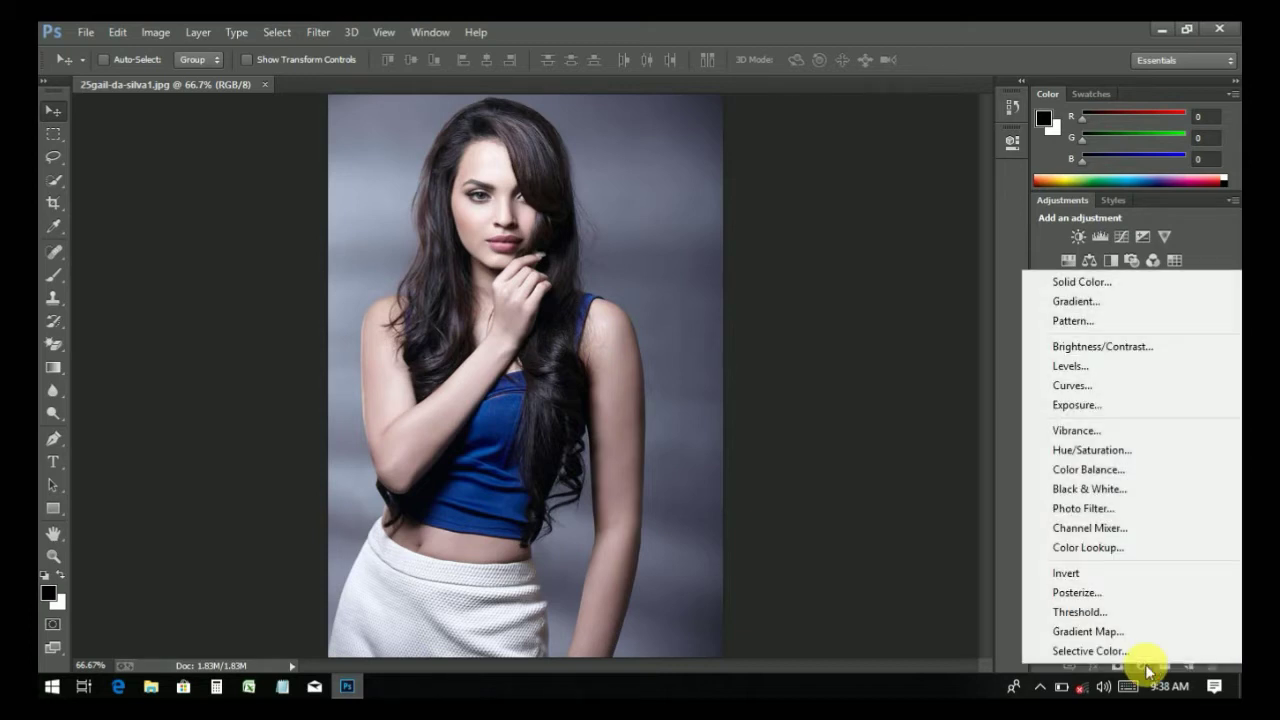
click(1092, 472)
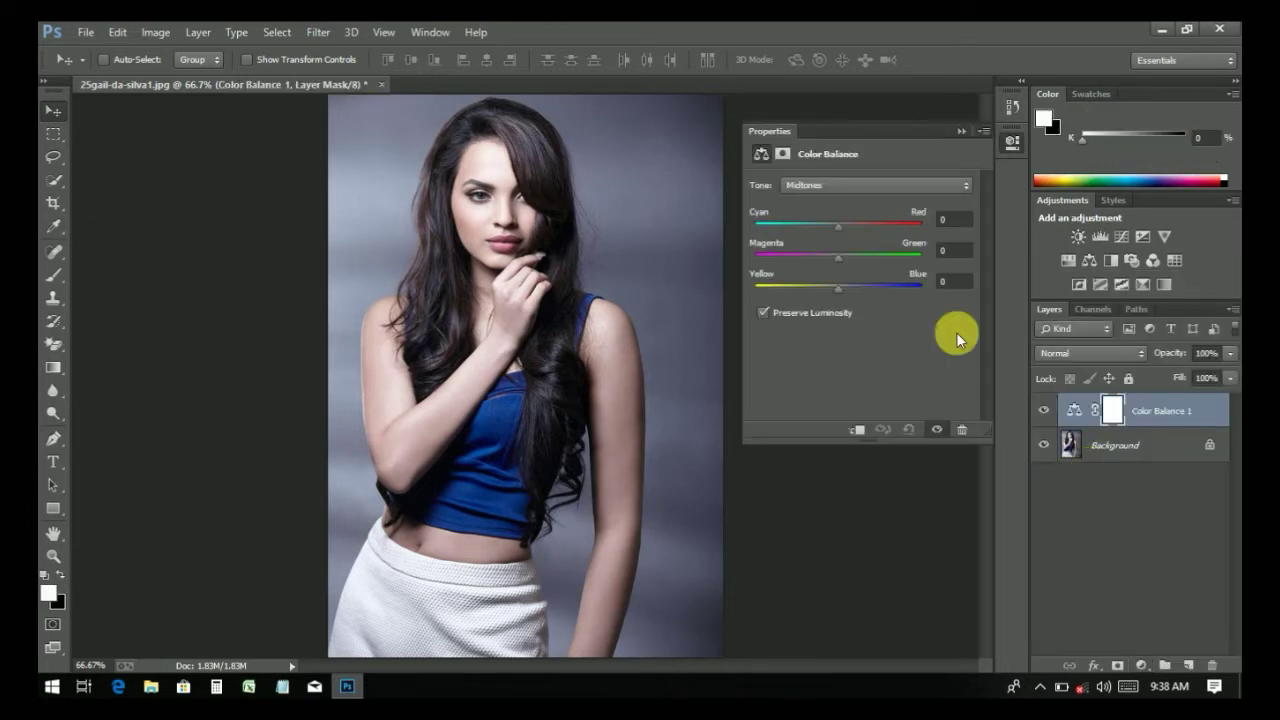
mouse_move(838, 224)
mouse_down()
mouse_move(922, 236)
mouse_move(910, 232)
mouse_up()
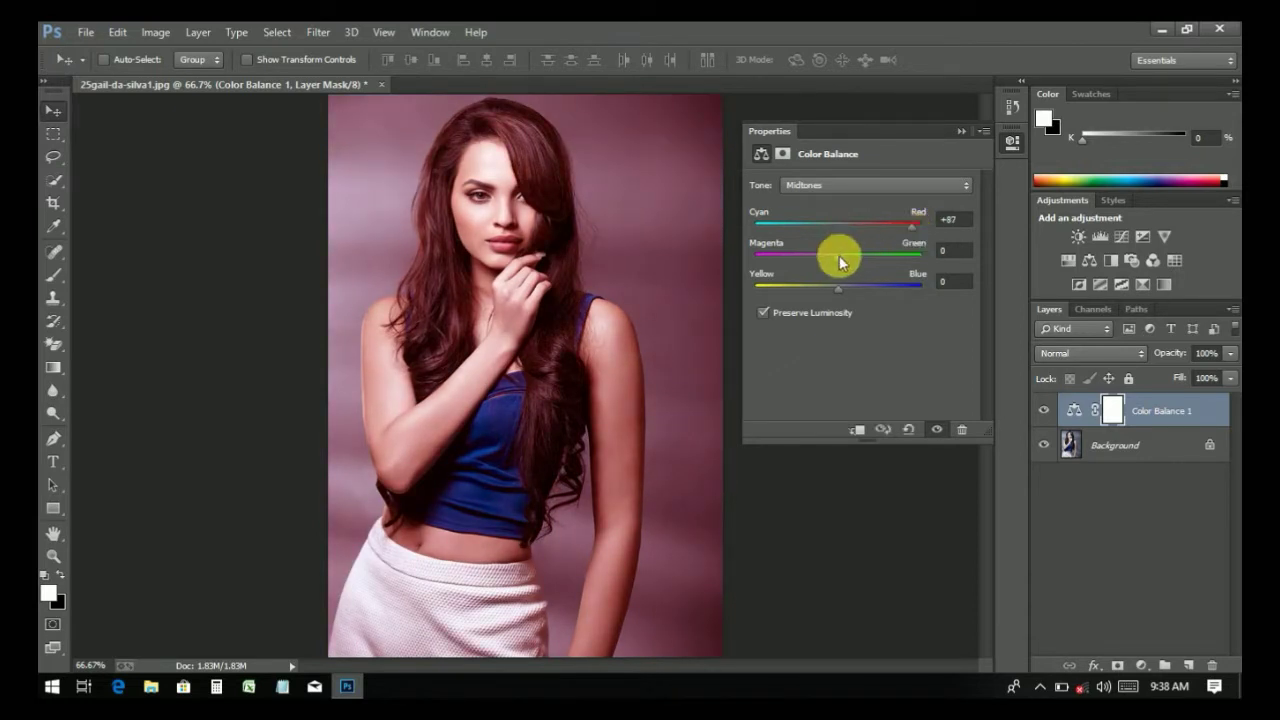
drag(838, 258, 820, 291)
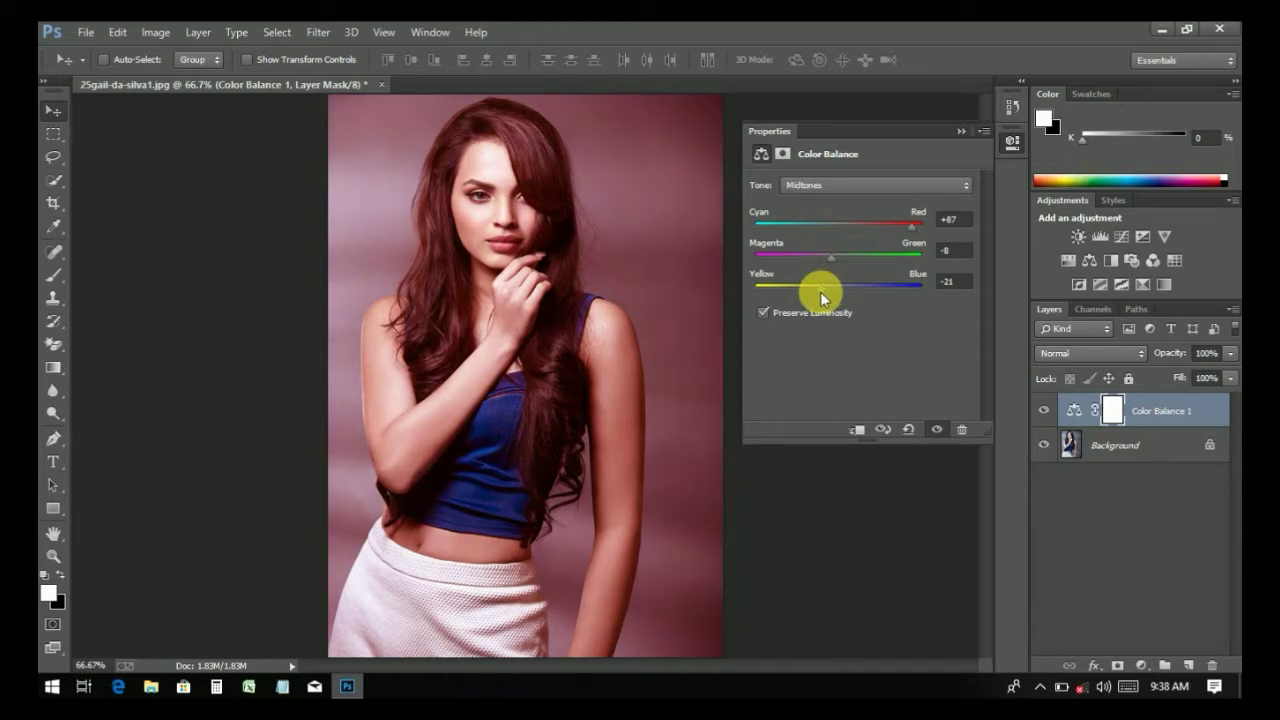
drag(820, 291, 794, 292)
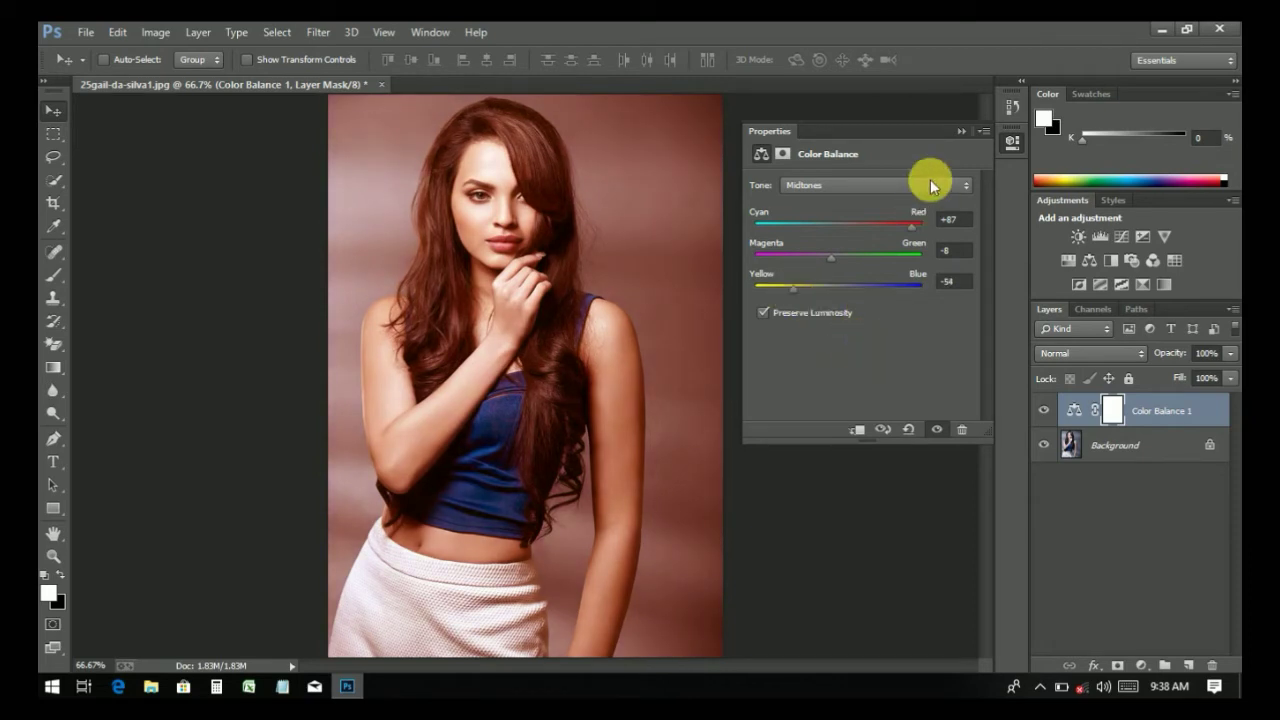
click(960, 131)
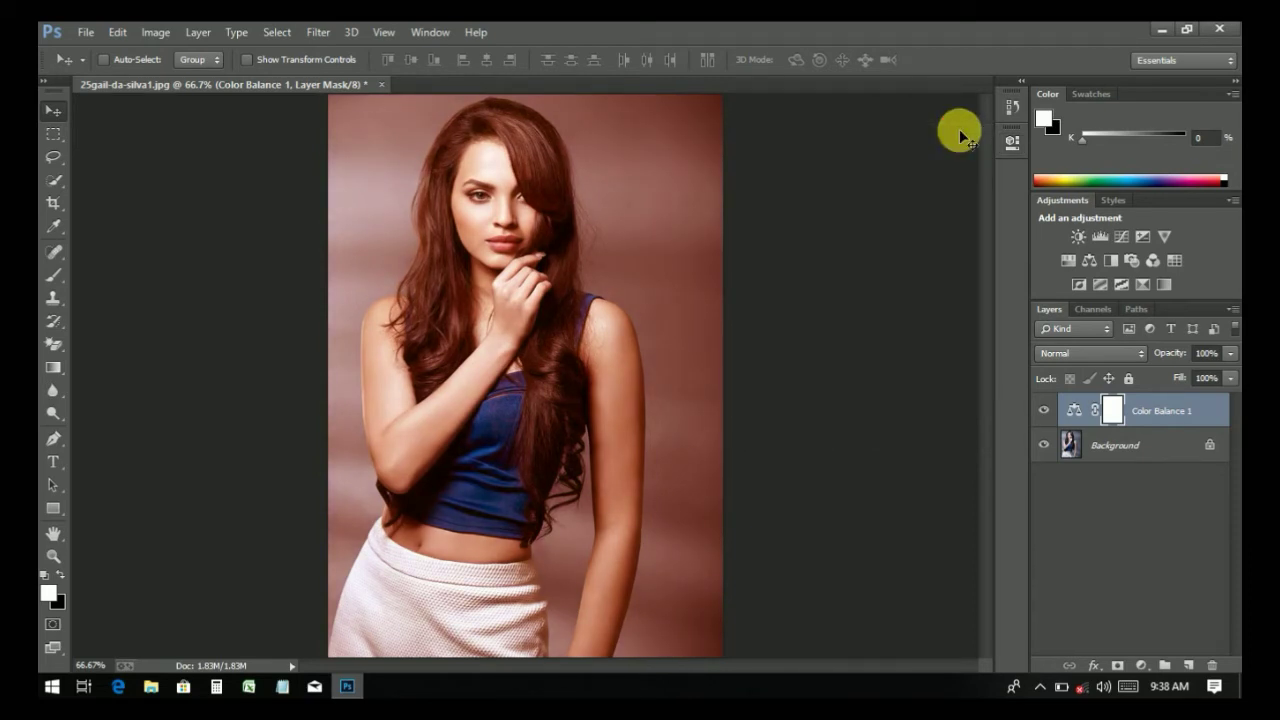
Step: Add a Black & White layer with Reds -39, Yellows 0, Greens 98, Cyans 166, Blues 153
click(1133, 600)
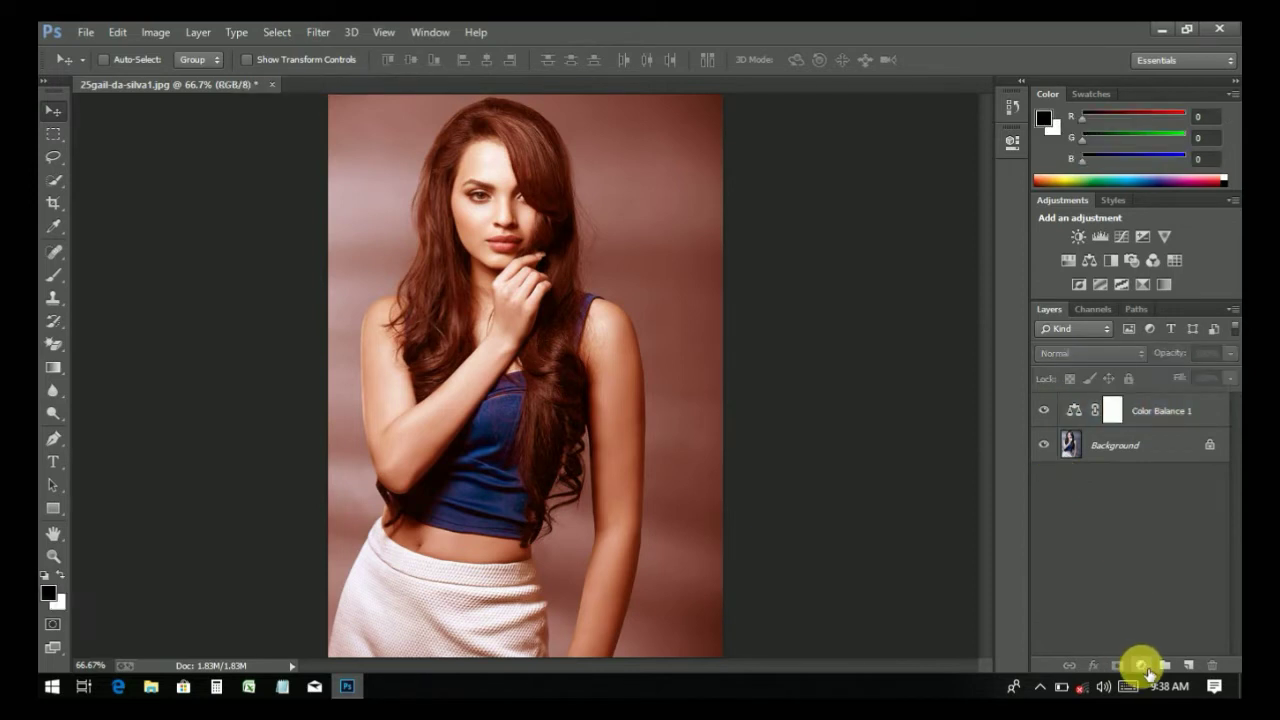
click(1143, 666)
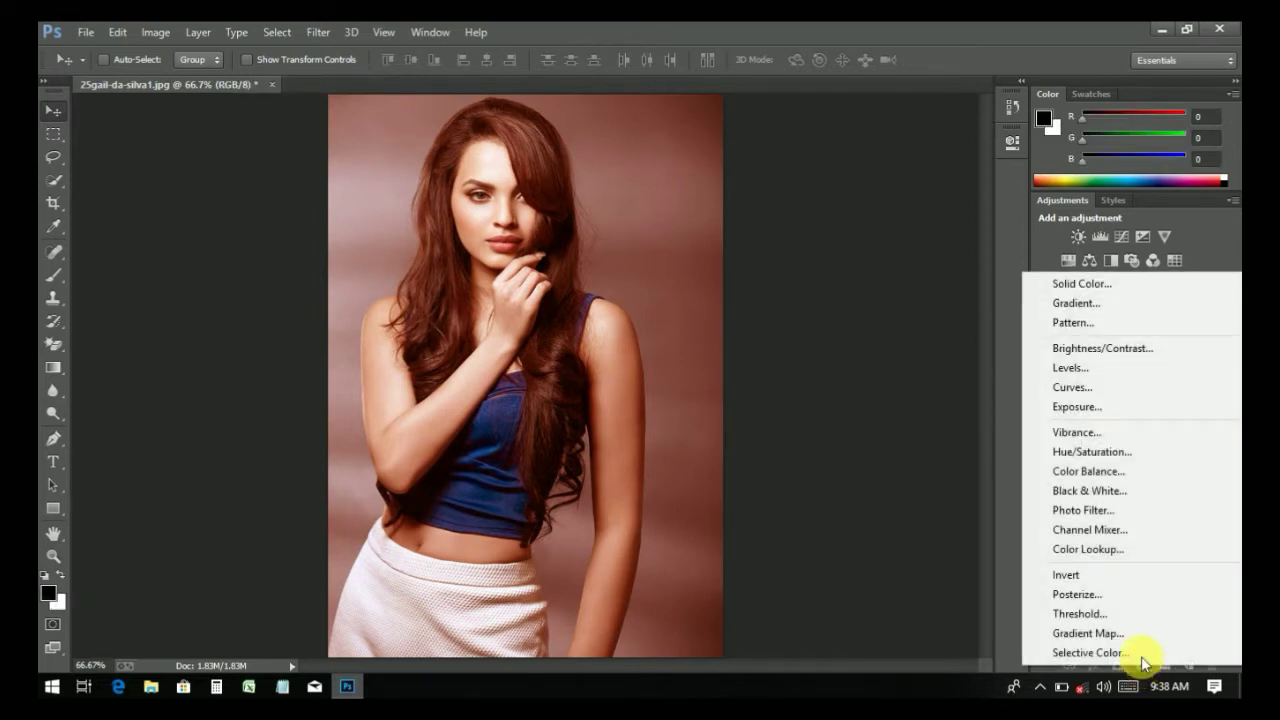
click(1117, 491)
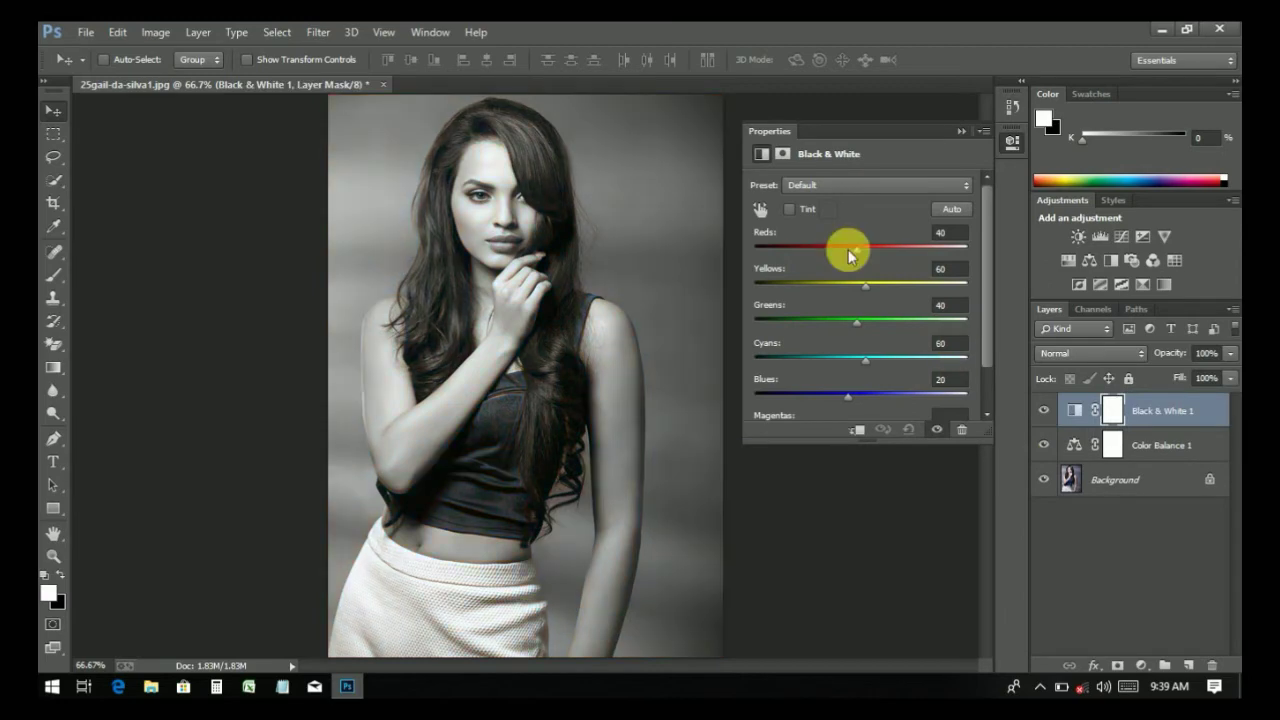
mouse_move(856, 250)
mouse_down()
mouse_move(864, 257)
mouse_move(822, 262)
mouse_up()
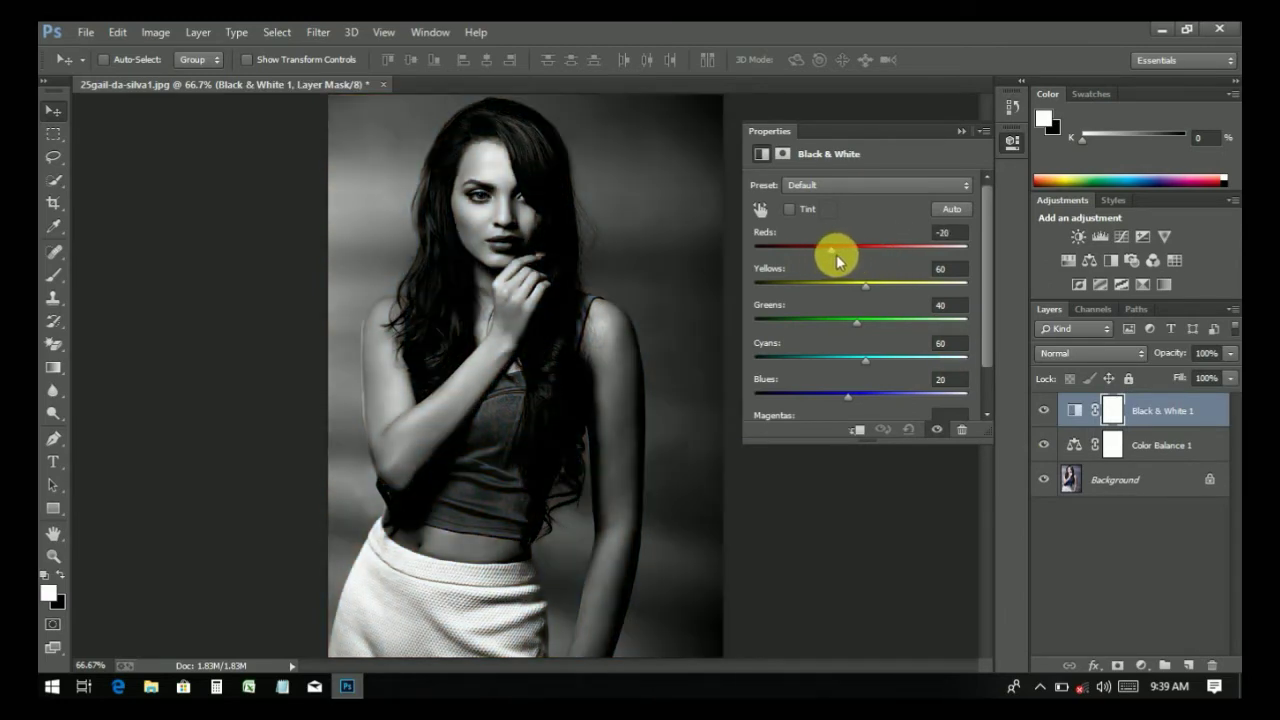
drag(833, 254, 829, 255)
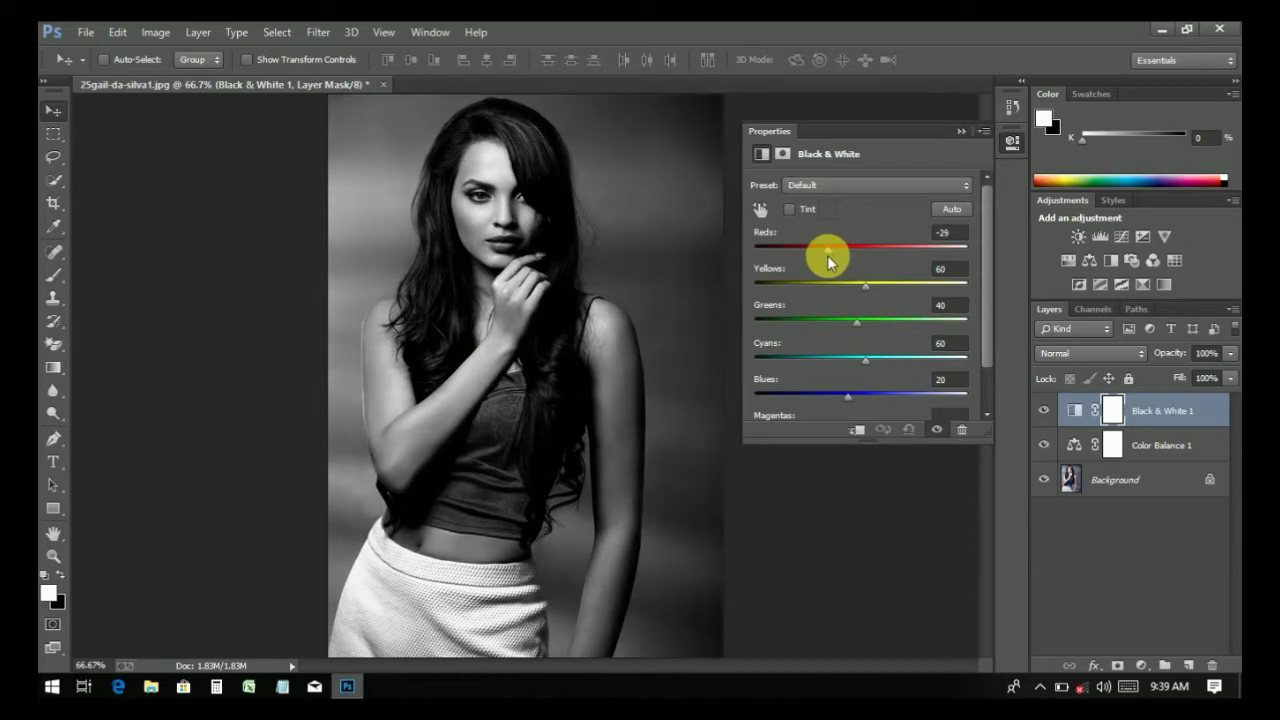
drag(825, 256, 822, 256)
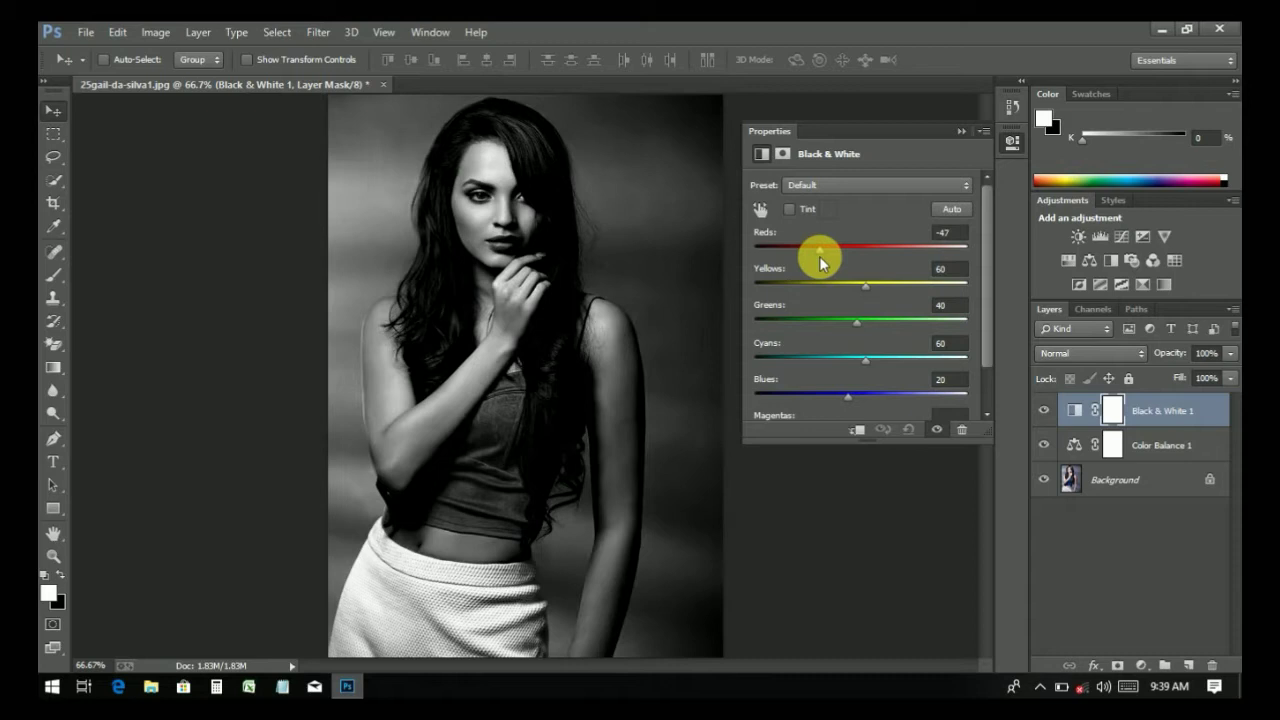
drag(823, 256, 824, 256)
mouse_move(857, 286)
mouse_down()
mouse_move(840, 292)
mouse_move(863, 321)
mouse_move(883, 321)
mouse_move(857, 358)
mouse_move(909, 371)
mouse_up()
drag(848, 396, 906, 400)
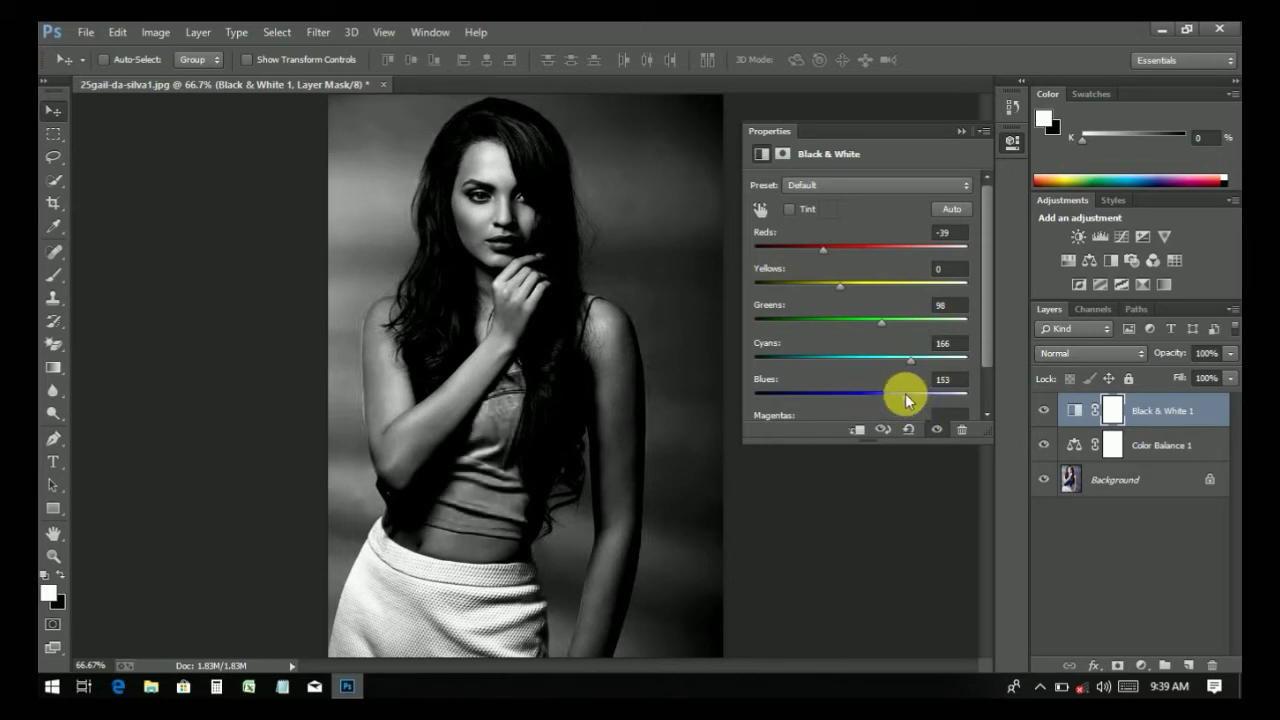
Step: Toggle Color Balance 1 and Black & White 1 off and on to compare, leaving both visible
click(960, 133)
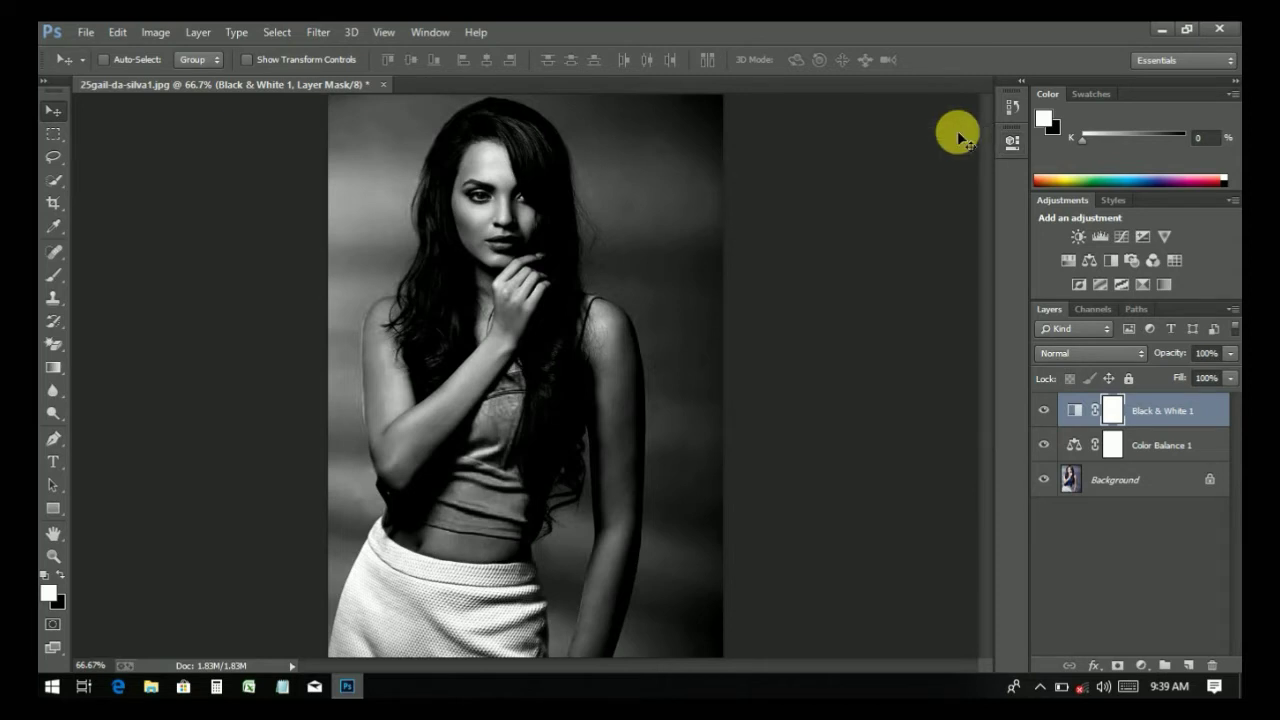
click(1045, 446)
click(1046, 411)
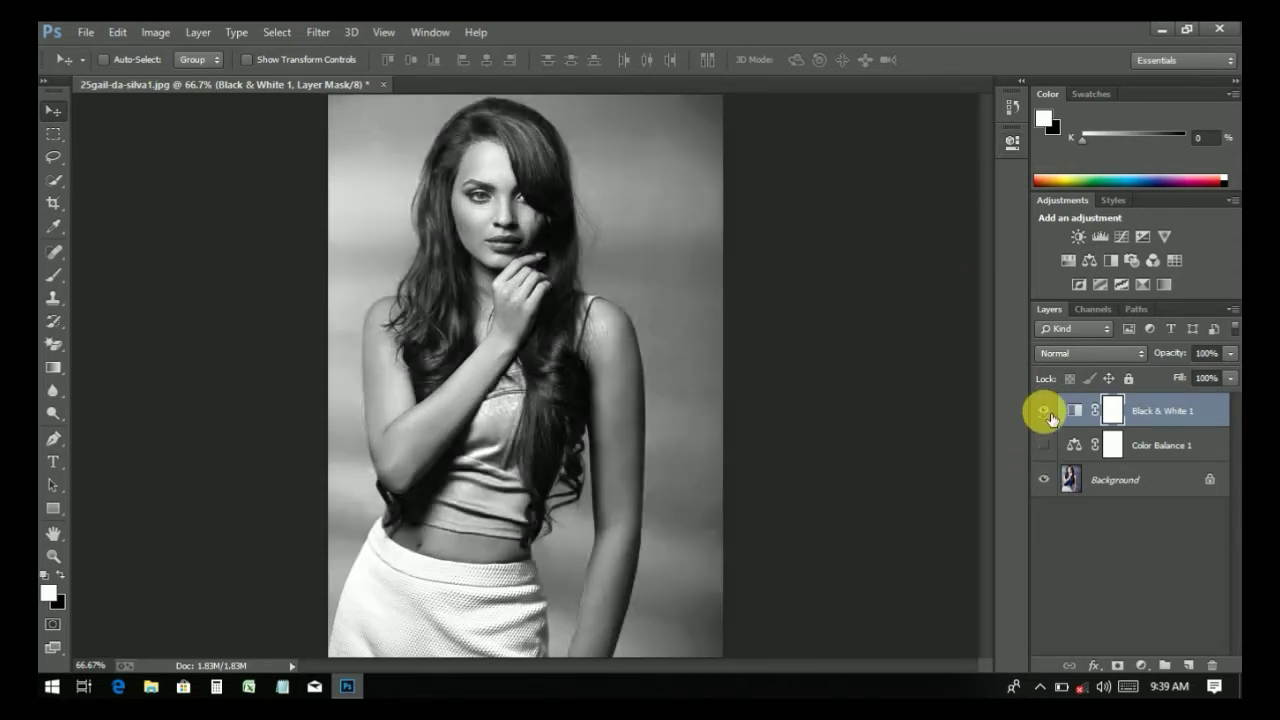
click(1050, 412)
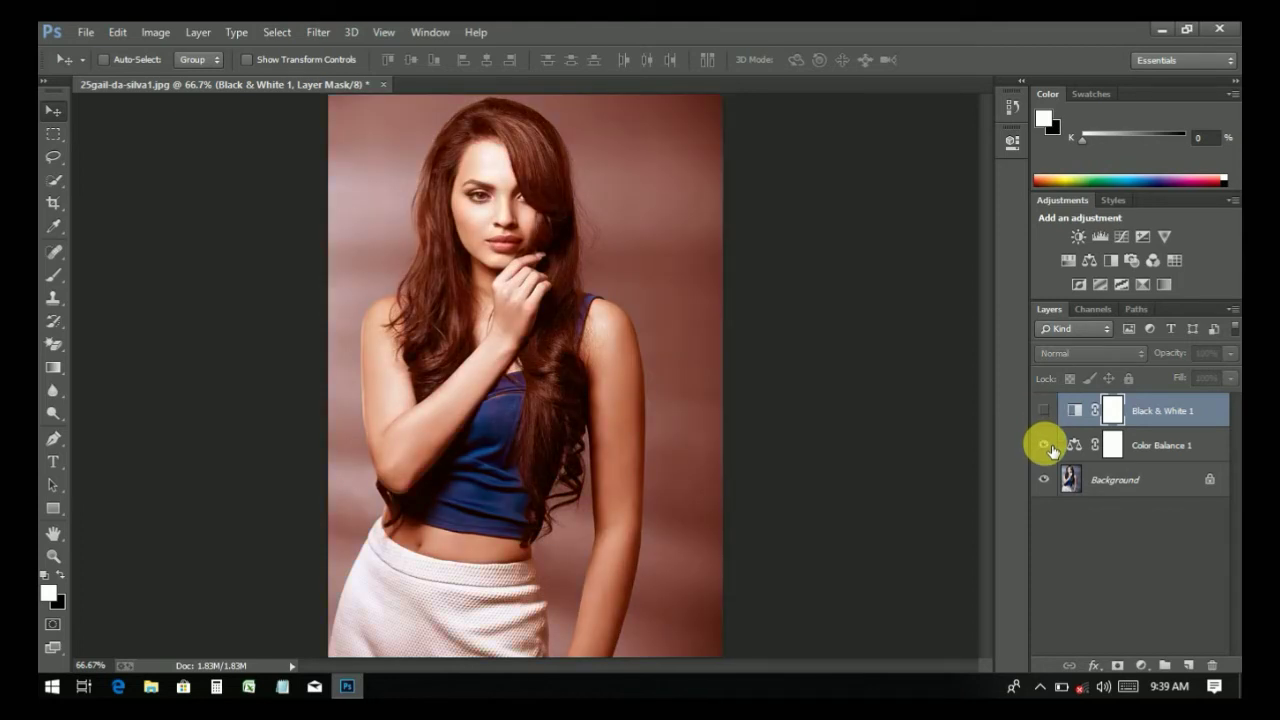
click(1046, 411)
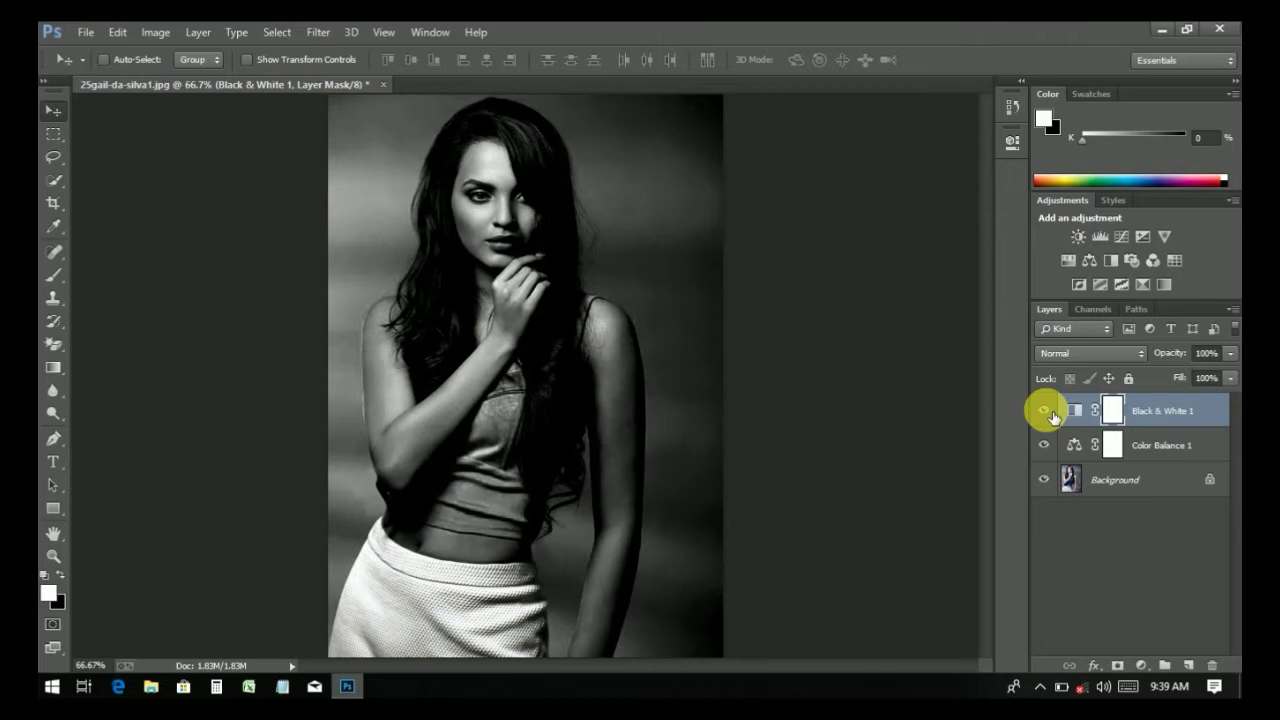
click(1049, 447)
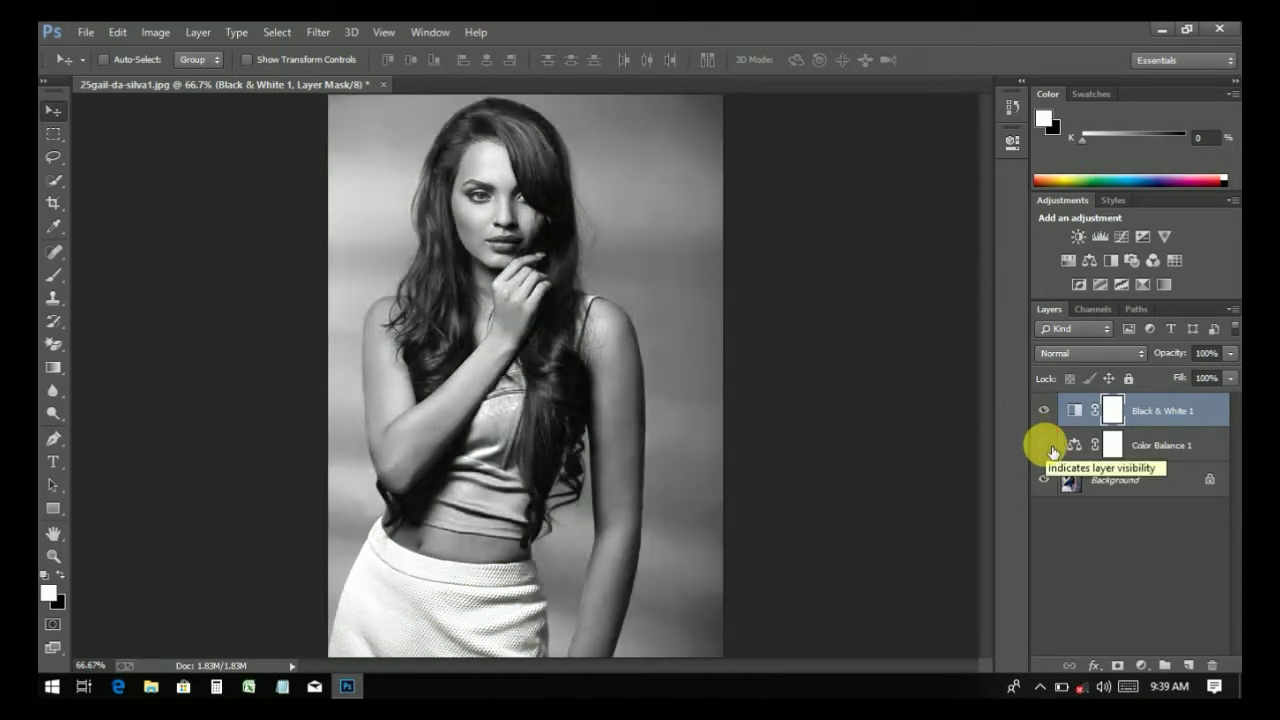
click(1046, 446)
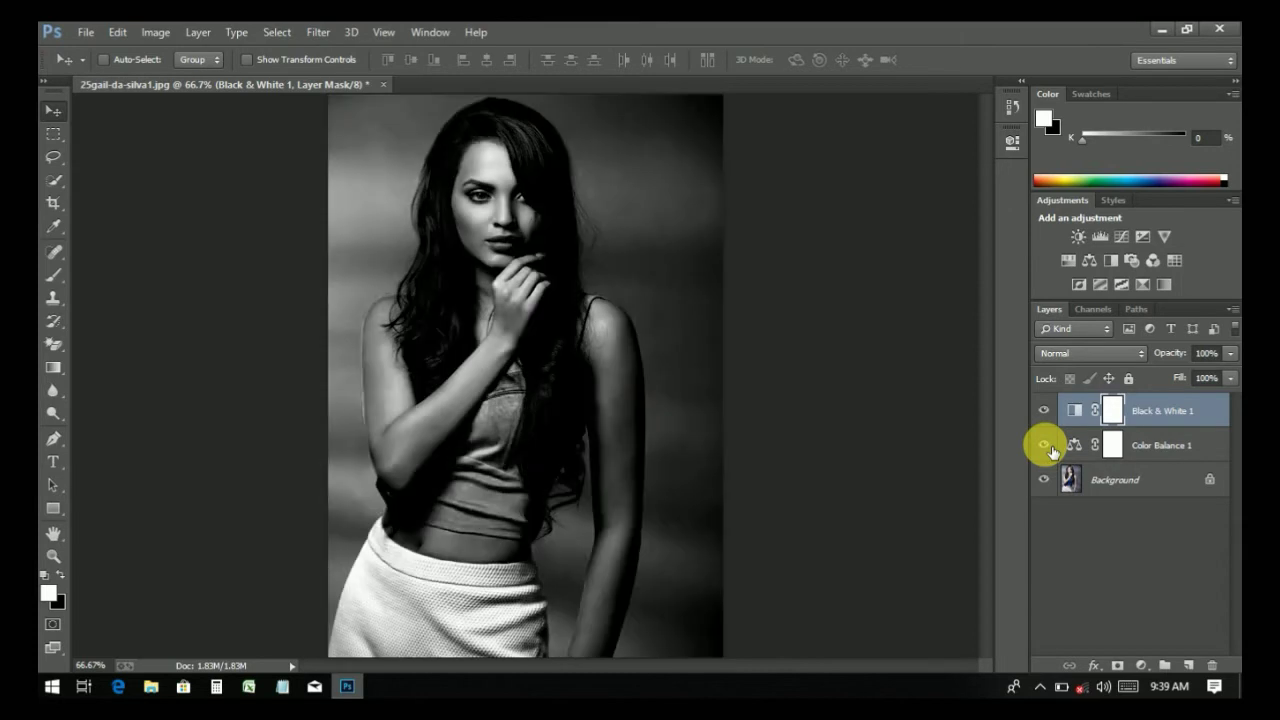
click(1095, 555)
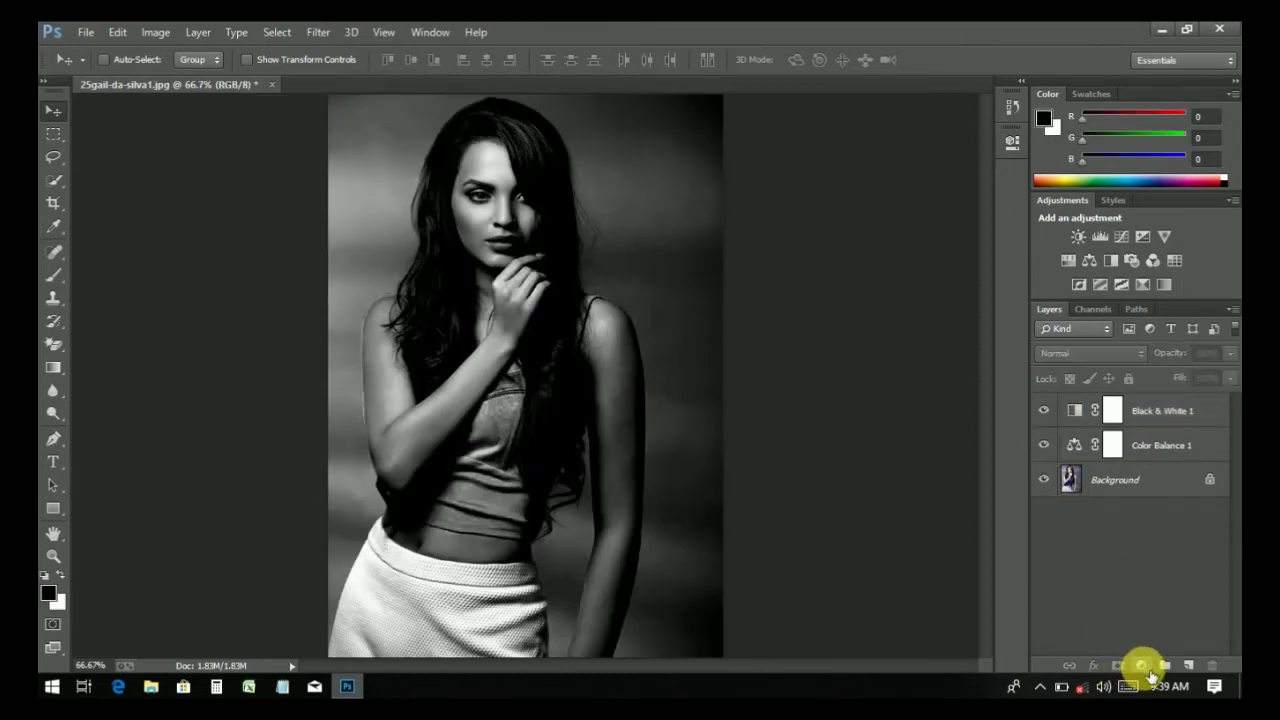
Step: Add a Brightness/Contrast layer set to Brightness 31 and Contrast -50
click(1140, 665)
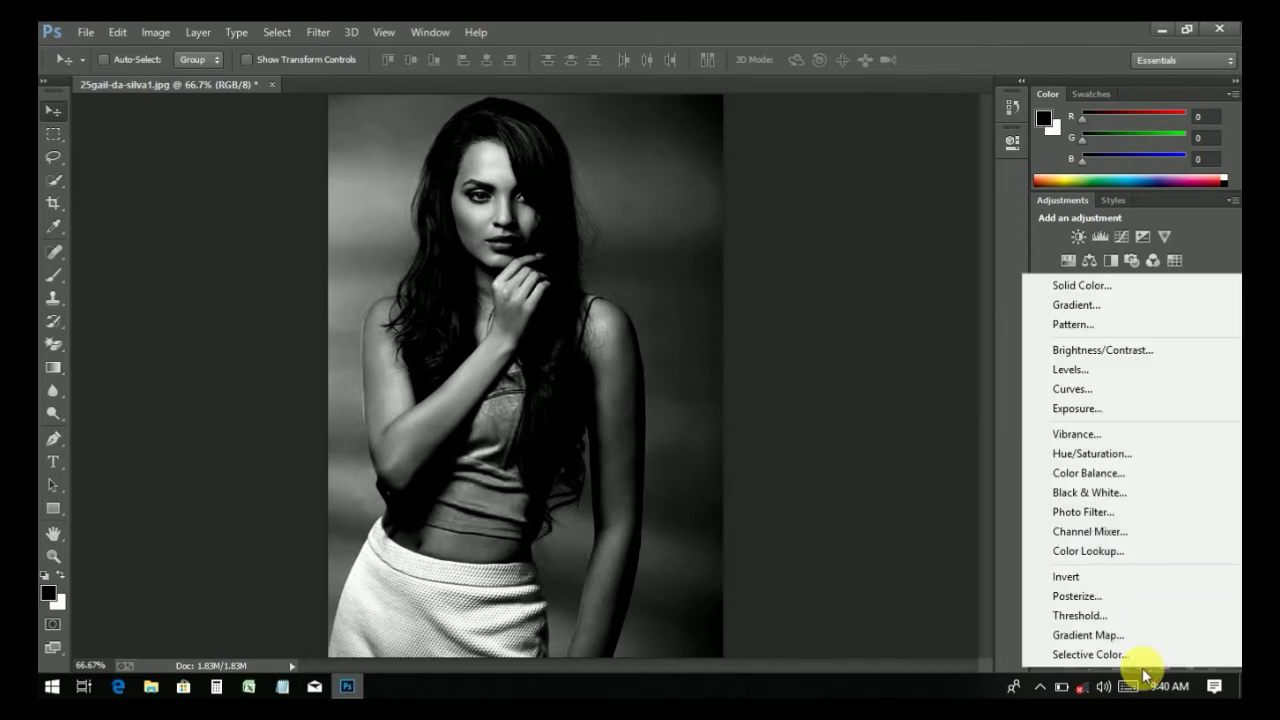
click(1102, 355)
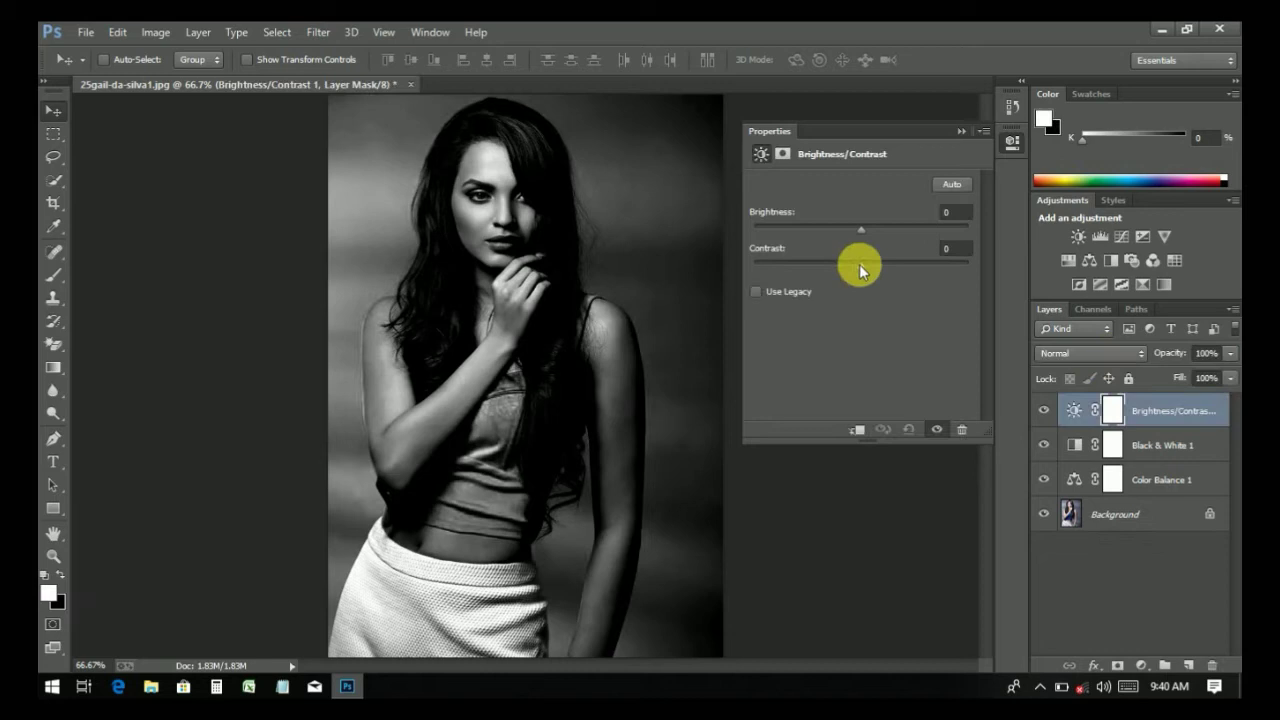
drag(860, 268, 970, 268)
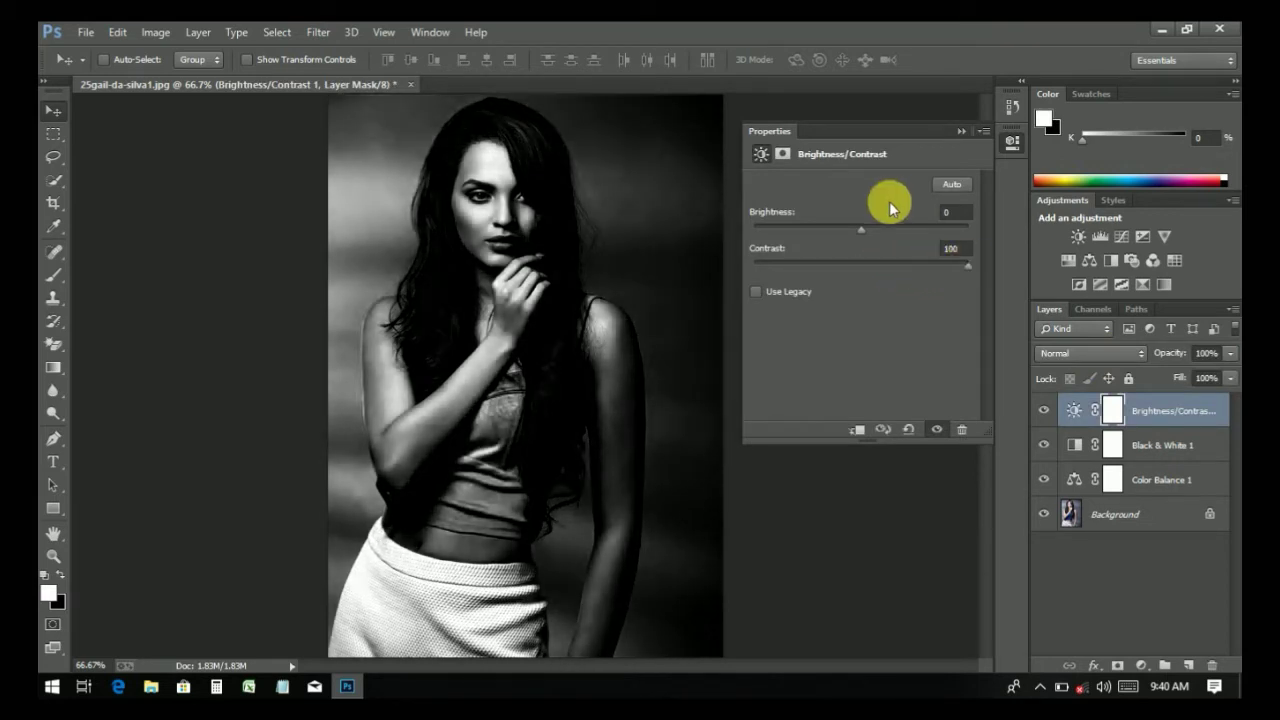
mouse_move(859, 224)
mouse_down()
mouse_move(840, 219)
mouse_move(877, 266)
mouse_move(746, 263)
mouse_up()
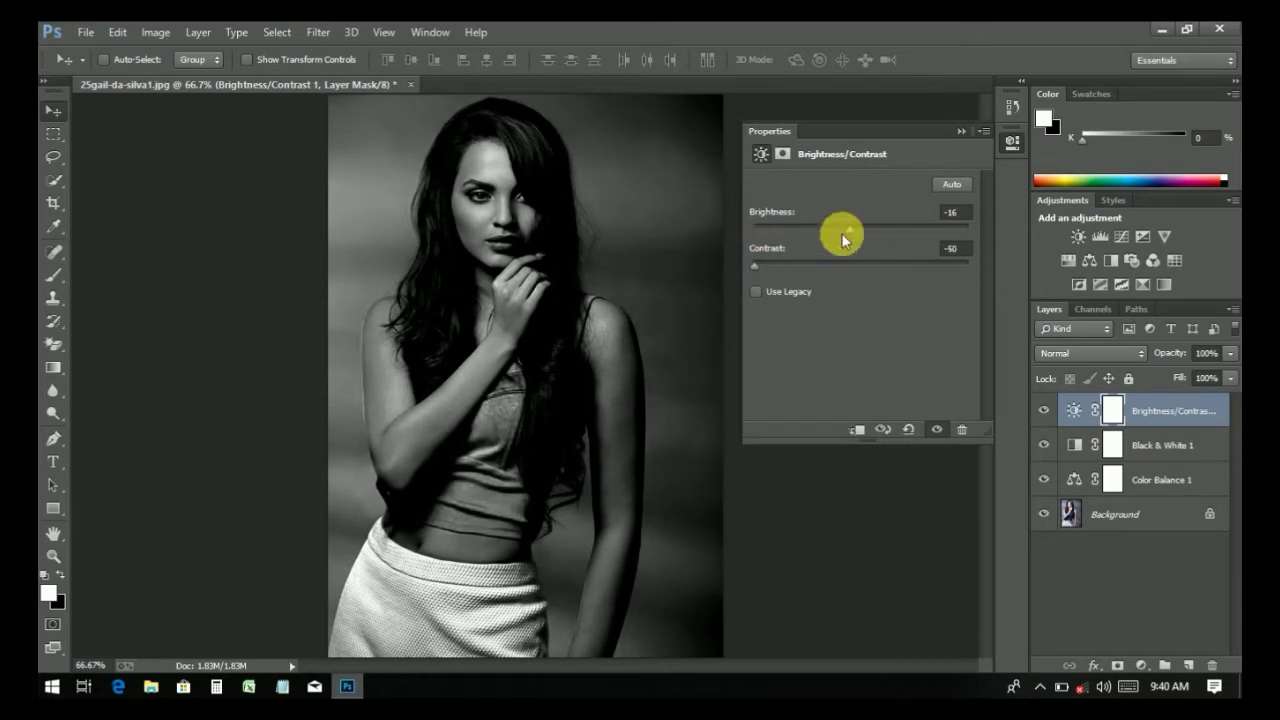
drag(843, 236, 879, 235)
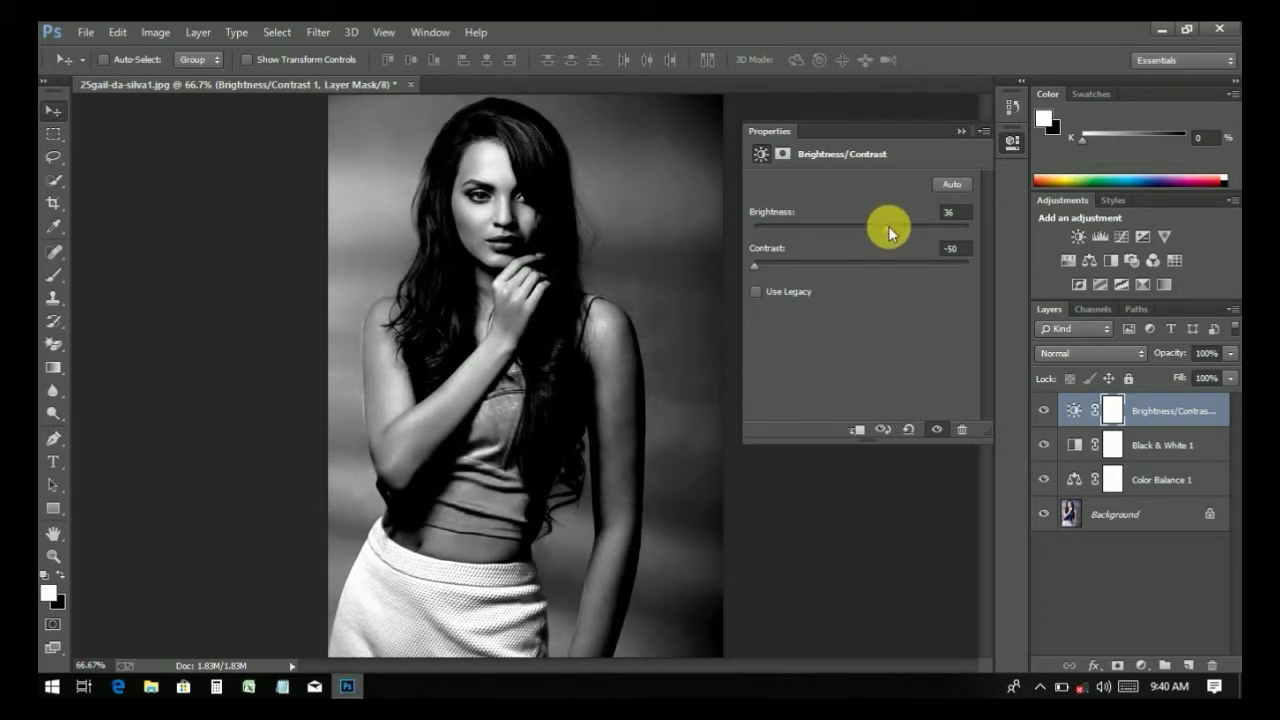
mouse_move(888, 226)
mouse_down()
mouse_move(866, 229)
mouse_move(883, 229)
mouse_up()
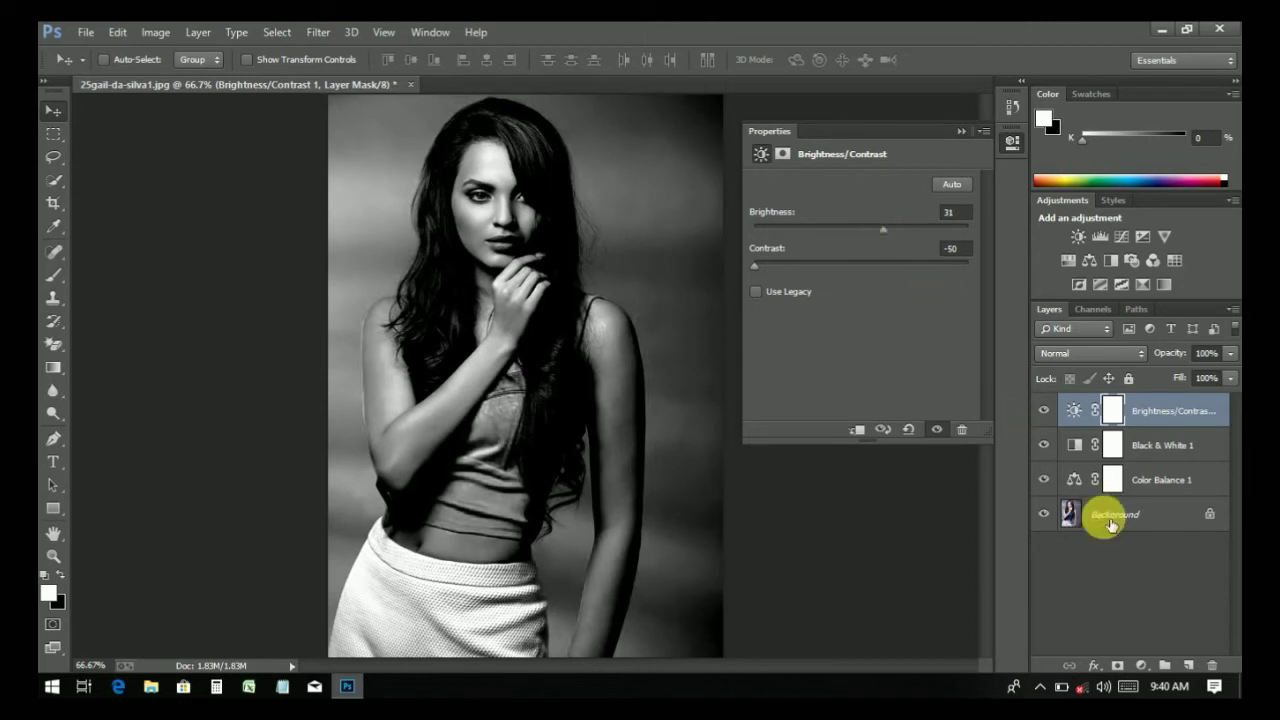
double_click(958, 212)
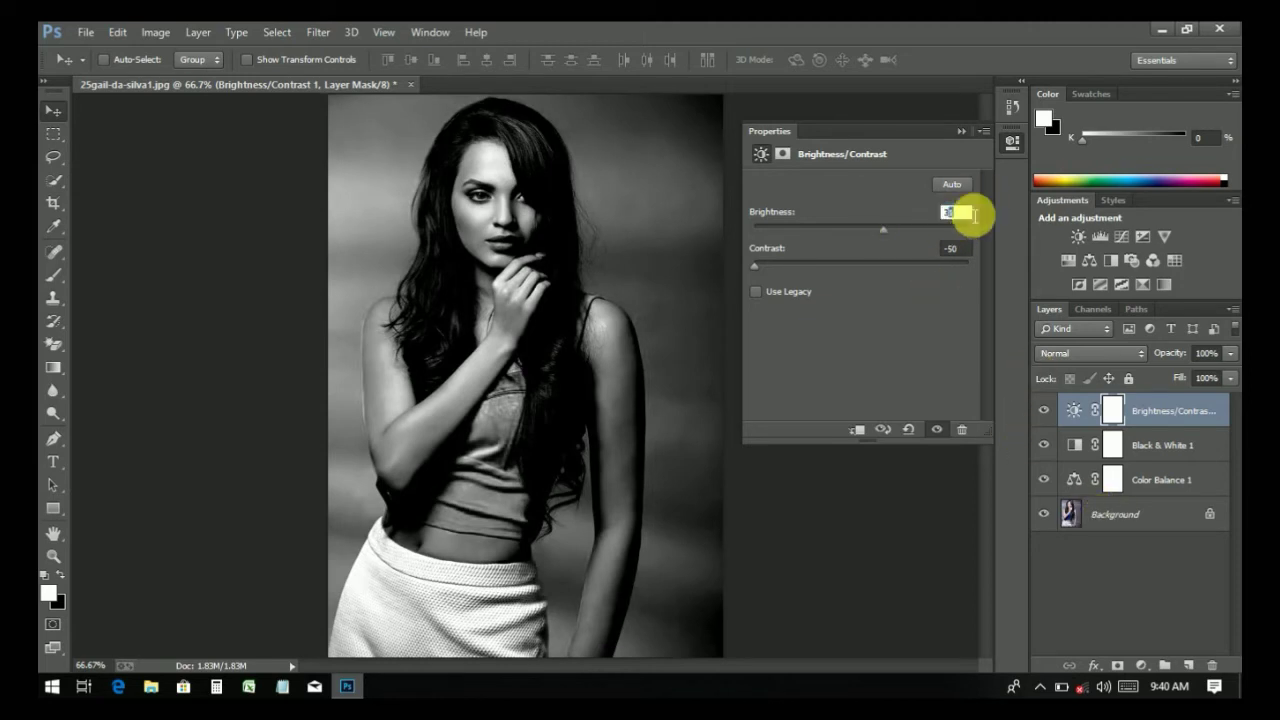
double_click(958, 249)
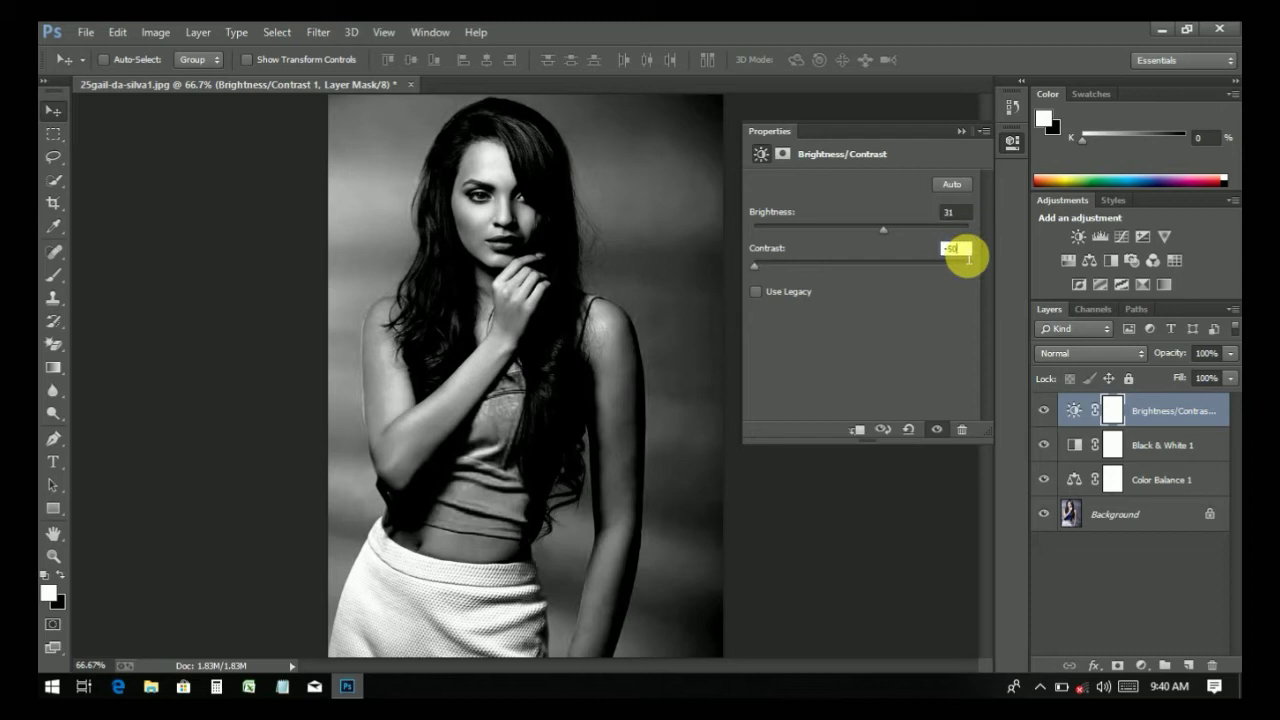
click(1100, 548)
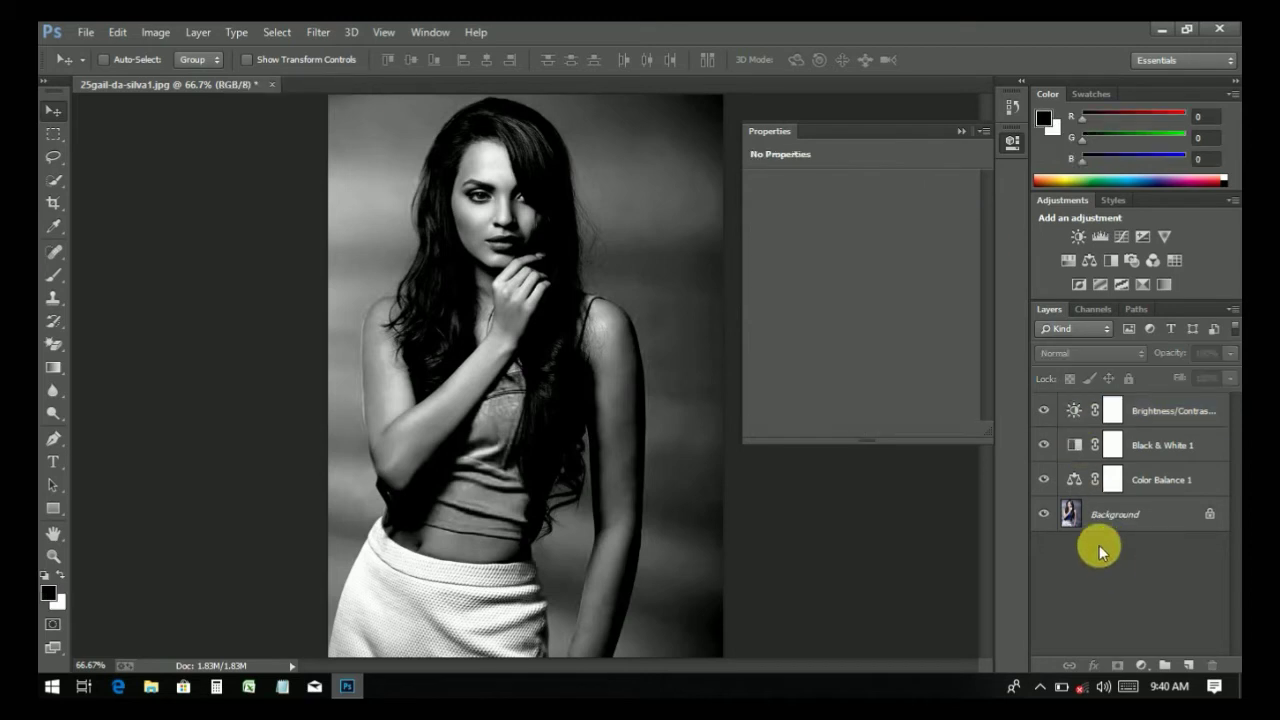
Step: Hide all three adjustment layers to see the original, then switch them all back on
click(959, 131)
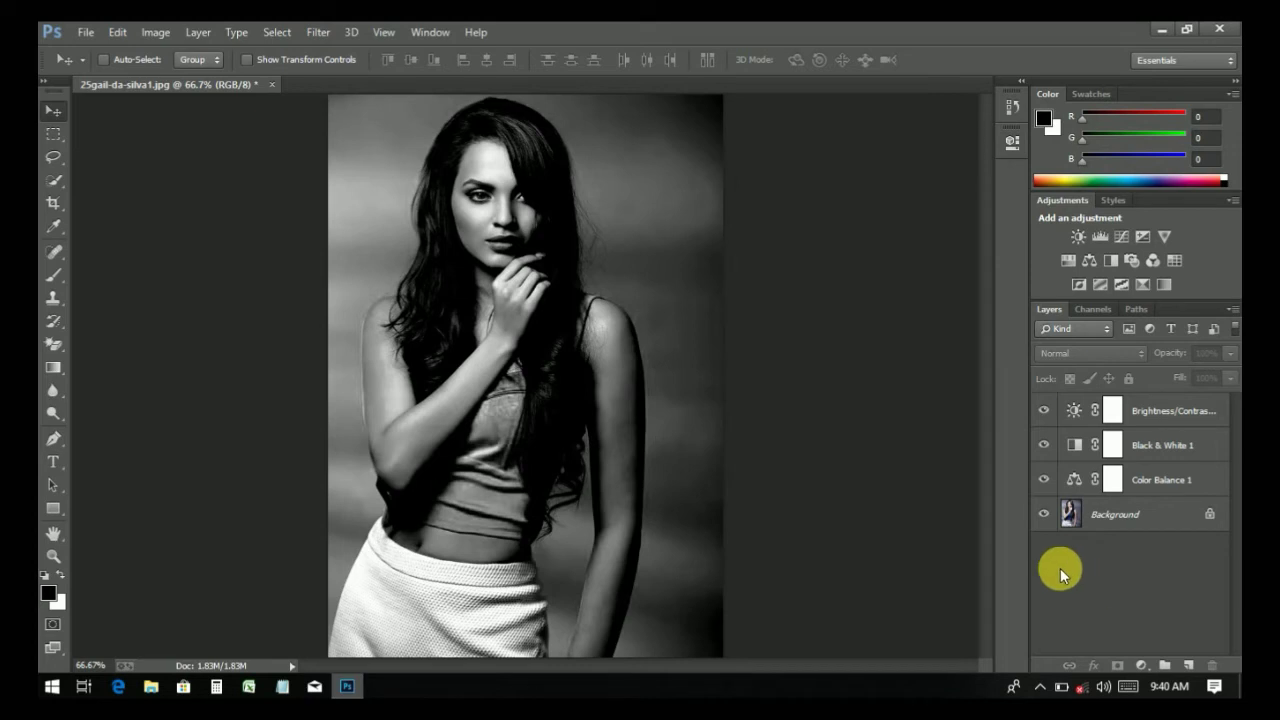
click(1046, 482)
click(1045, 444)
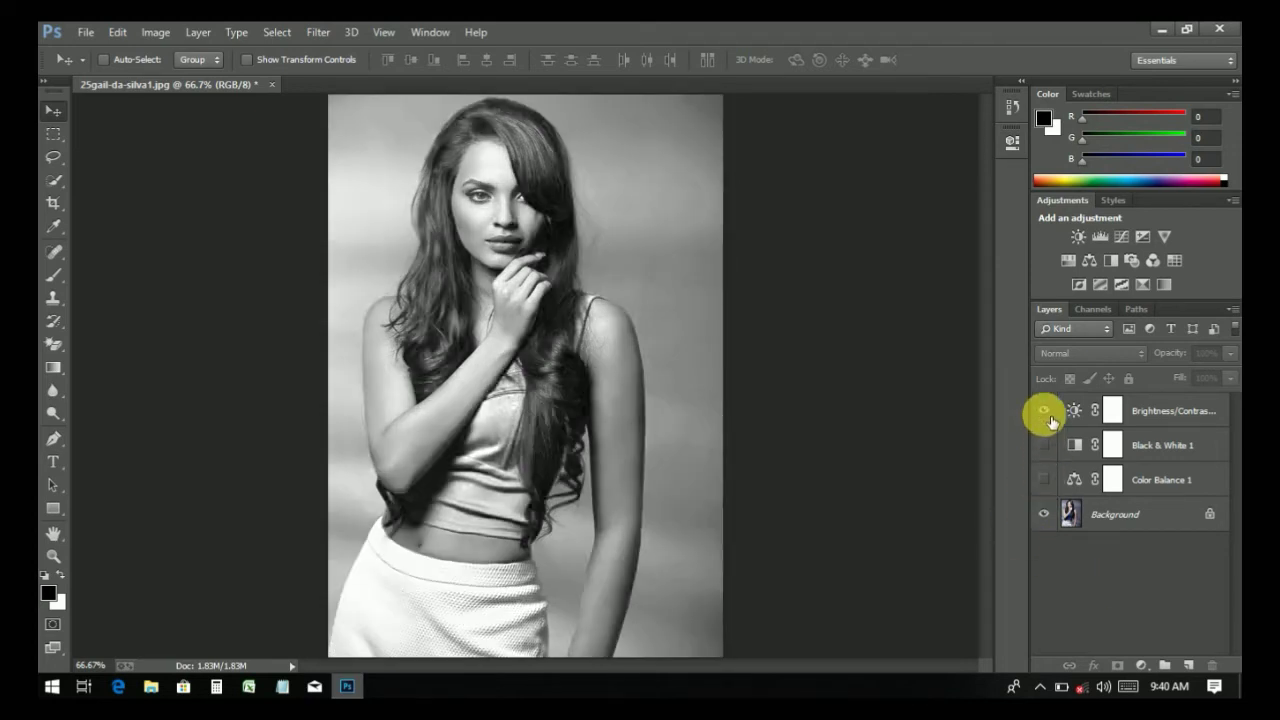
click(1050, 412)
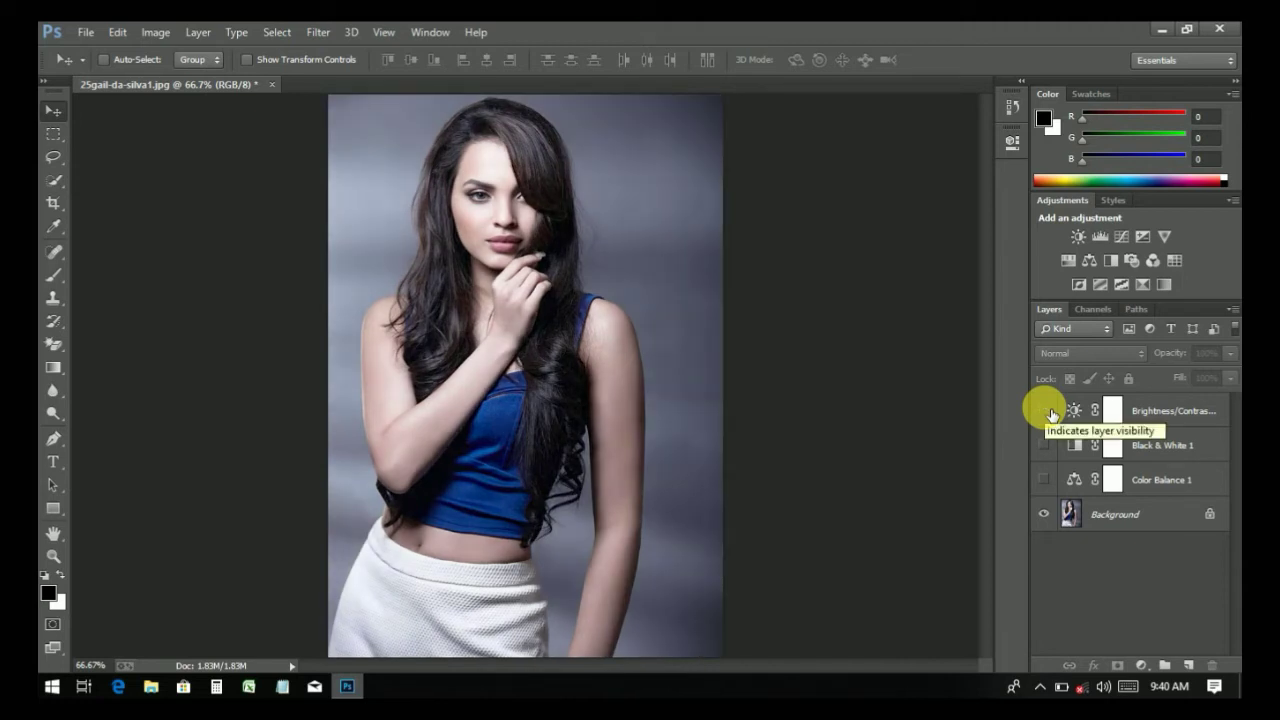
click(1049, 483)
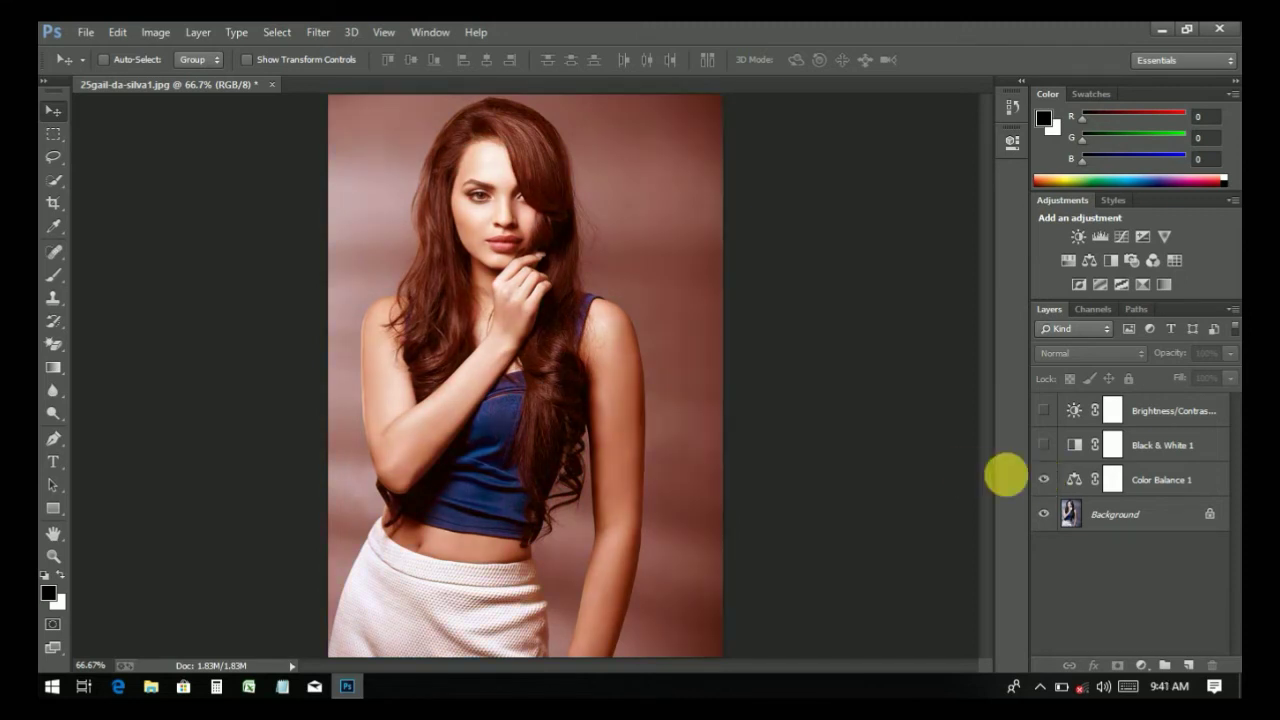
click(1044, 480)
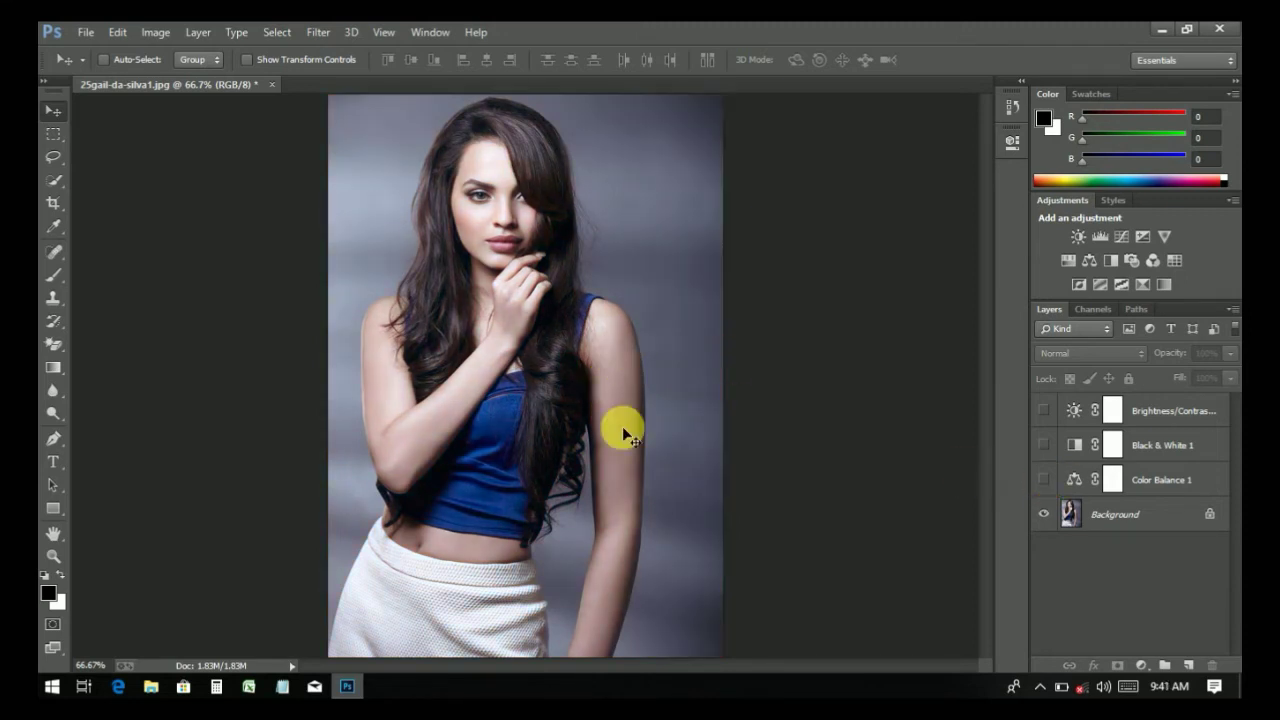
click(1044, 482)
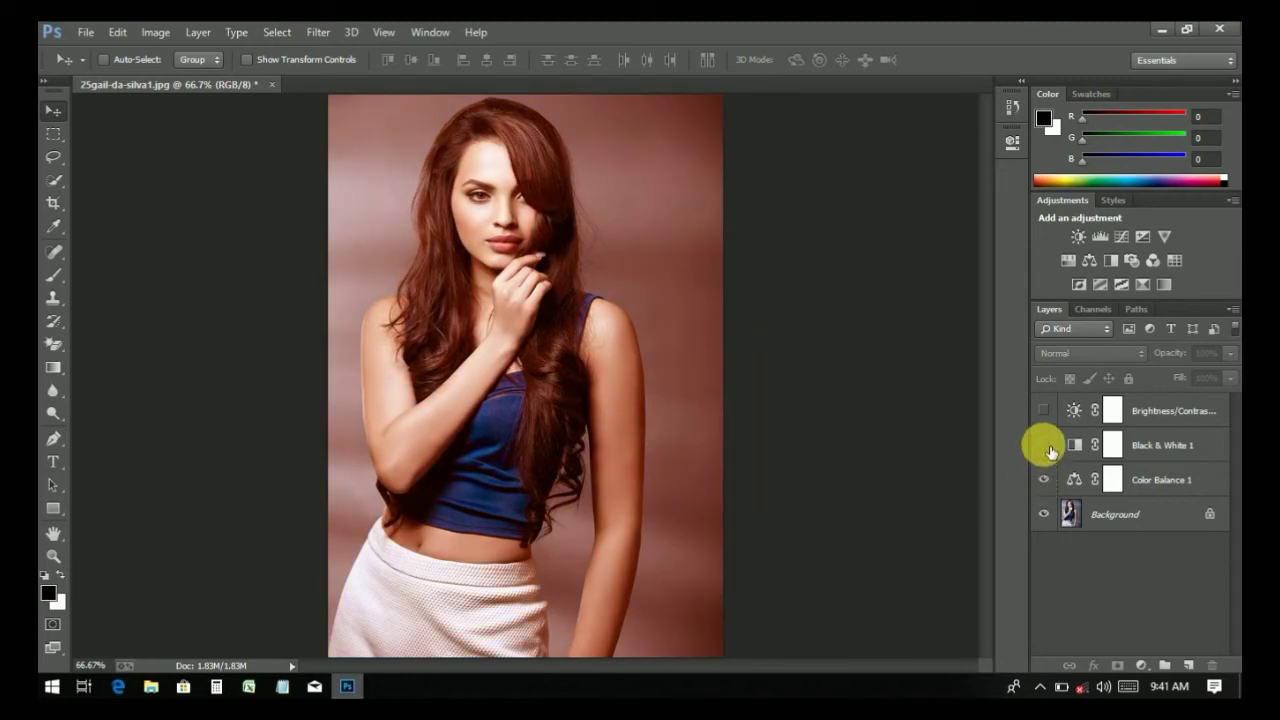
click(1046, 446)
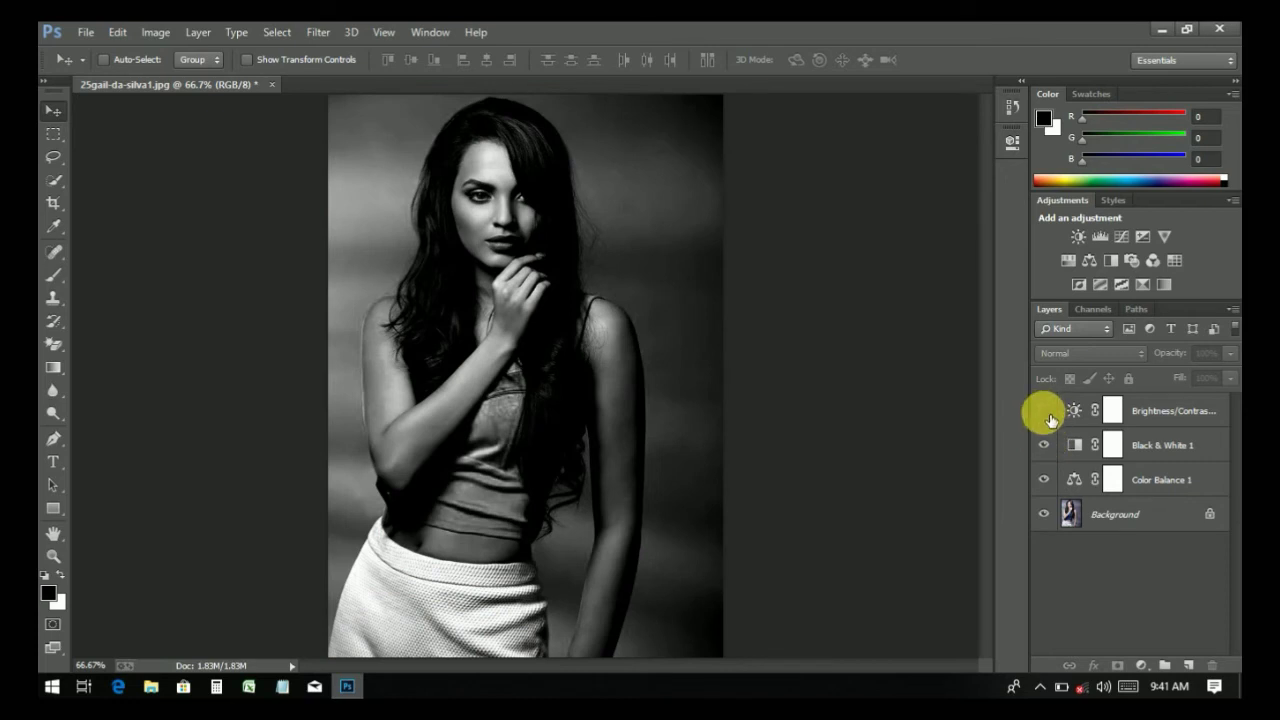
click(1045, 411)
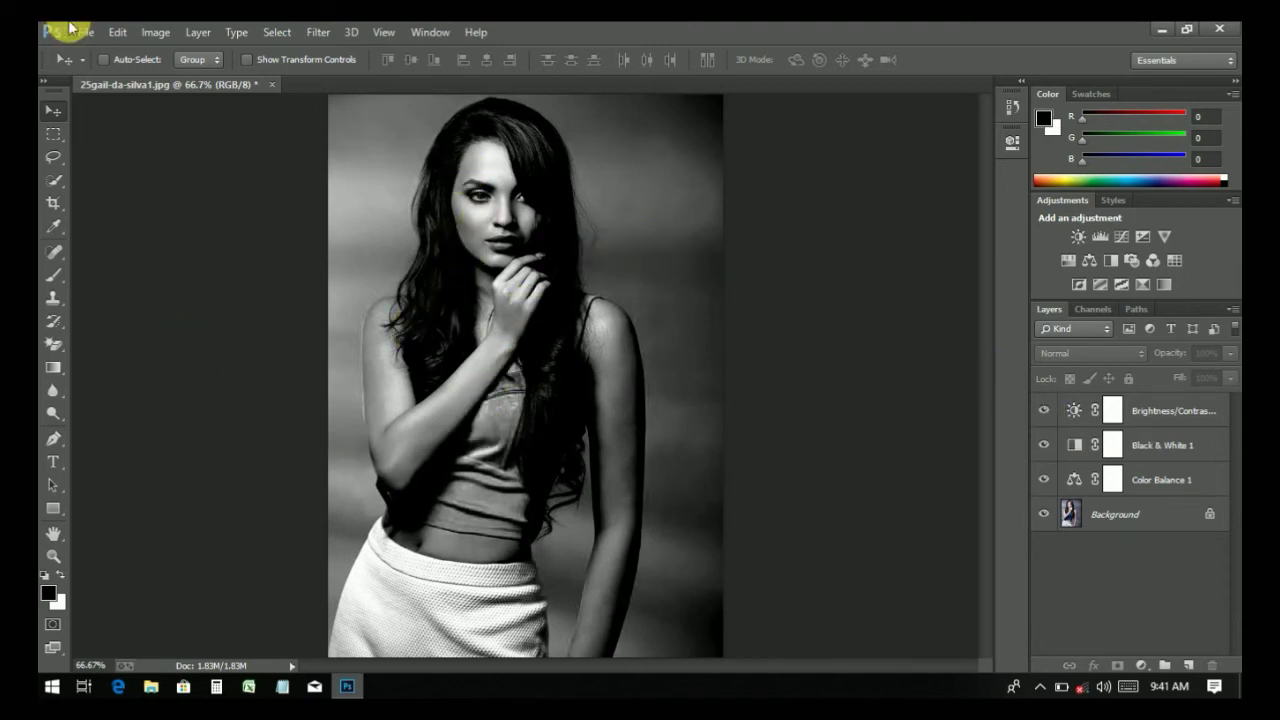
click(86, 32)
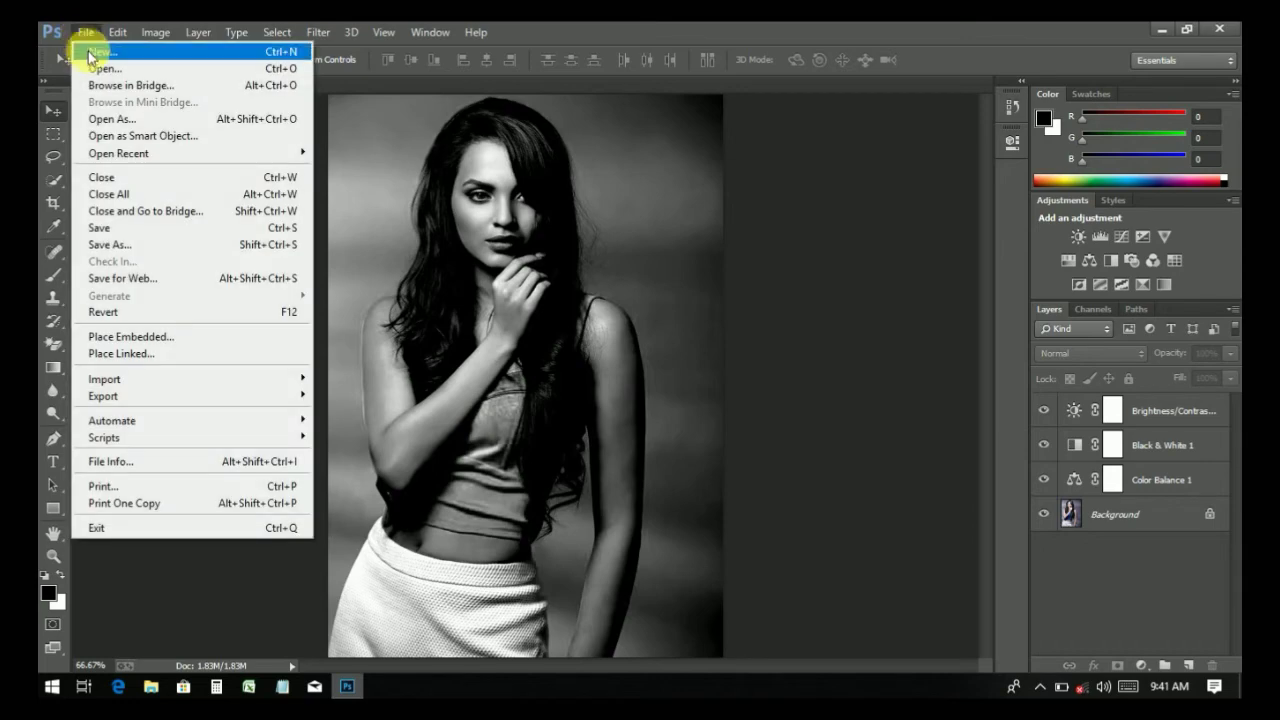
click(123, 247)
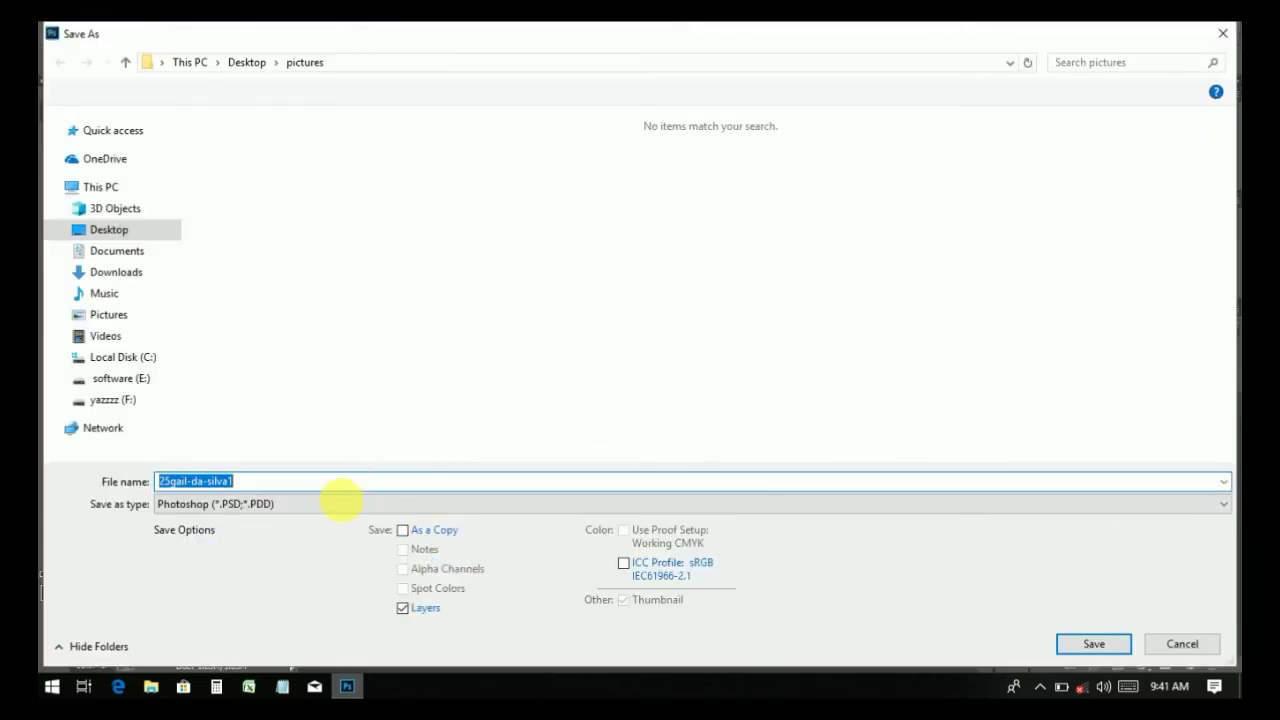
click(337, 503)
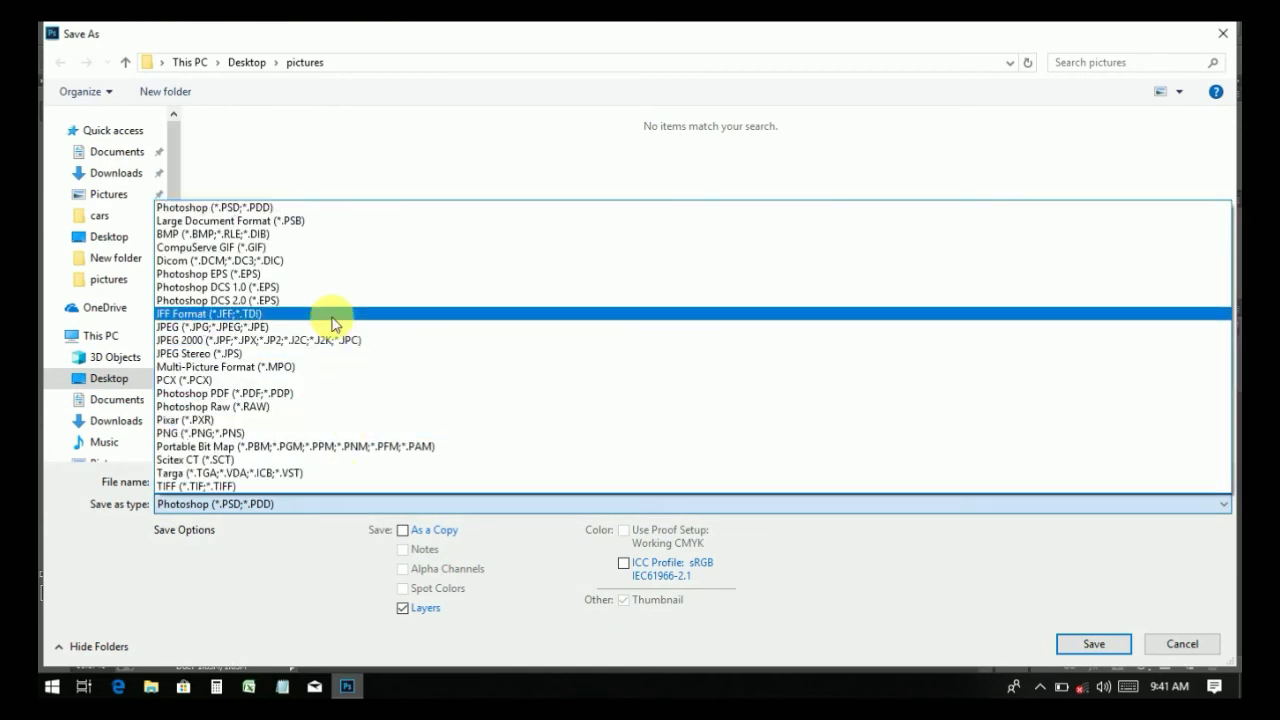
click(331, 327)
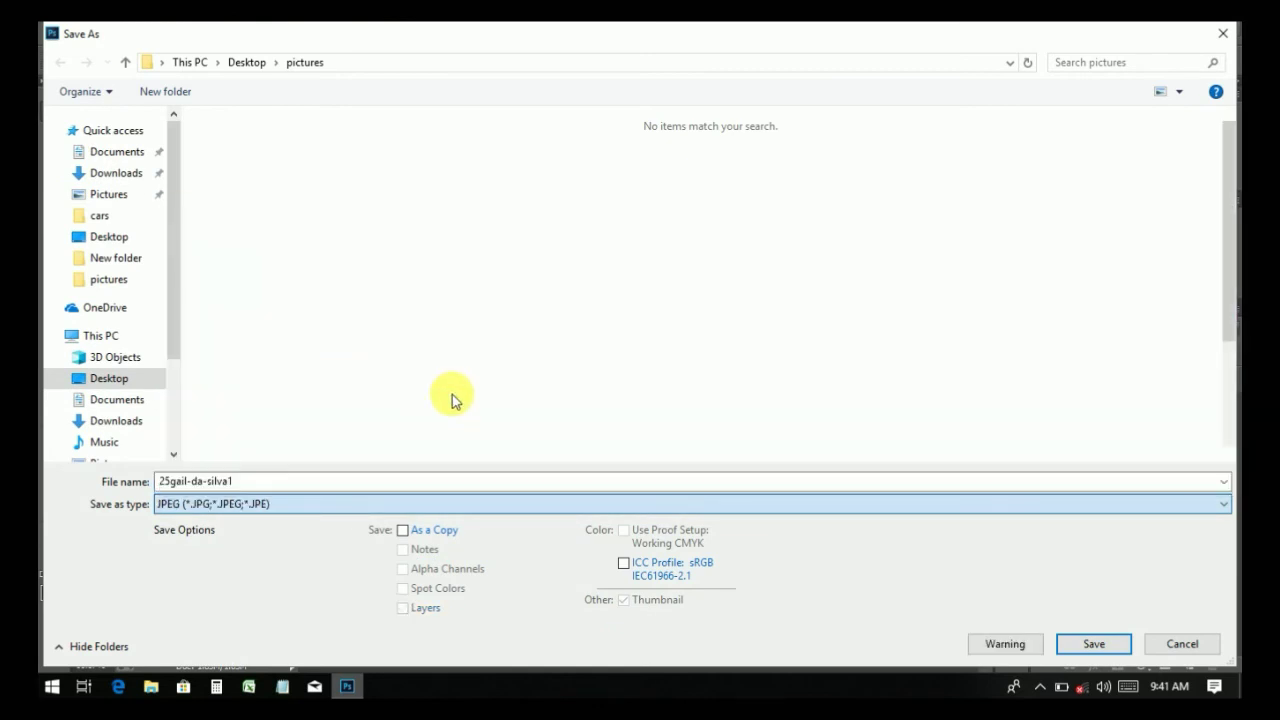
click(390, 487)
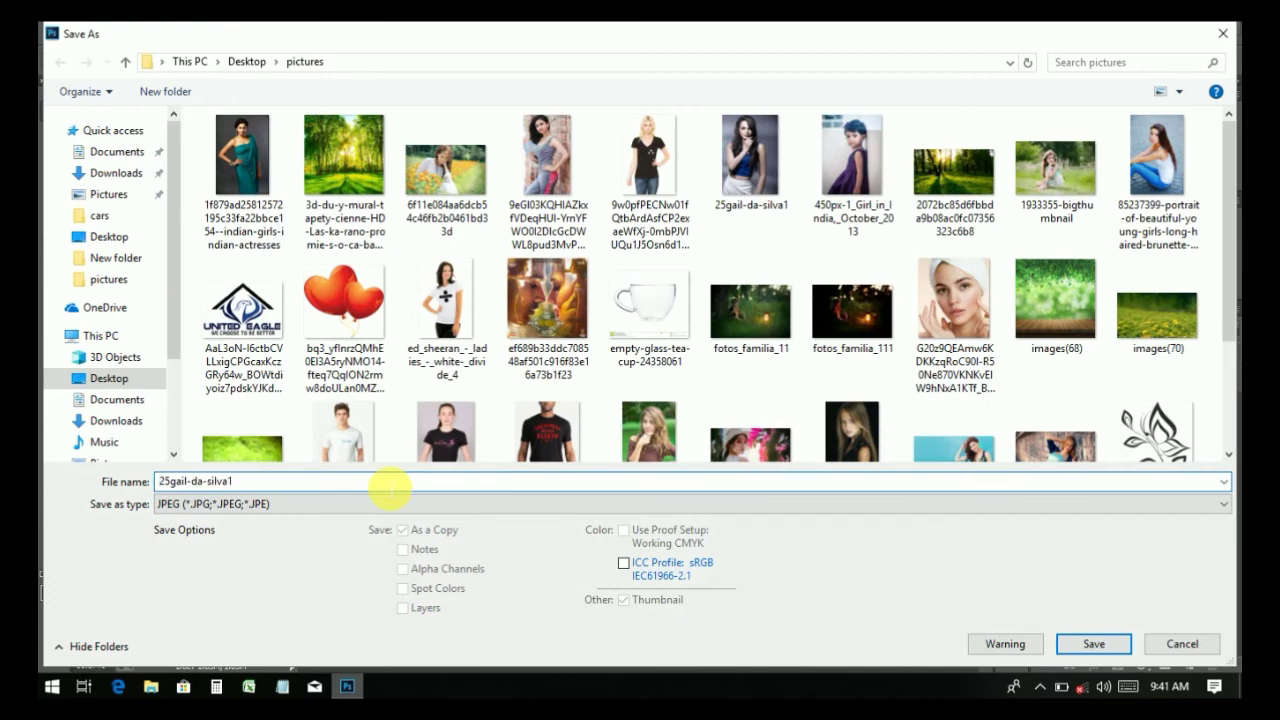
text(1)
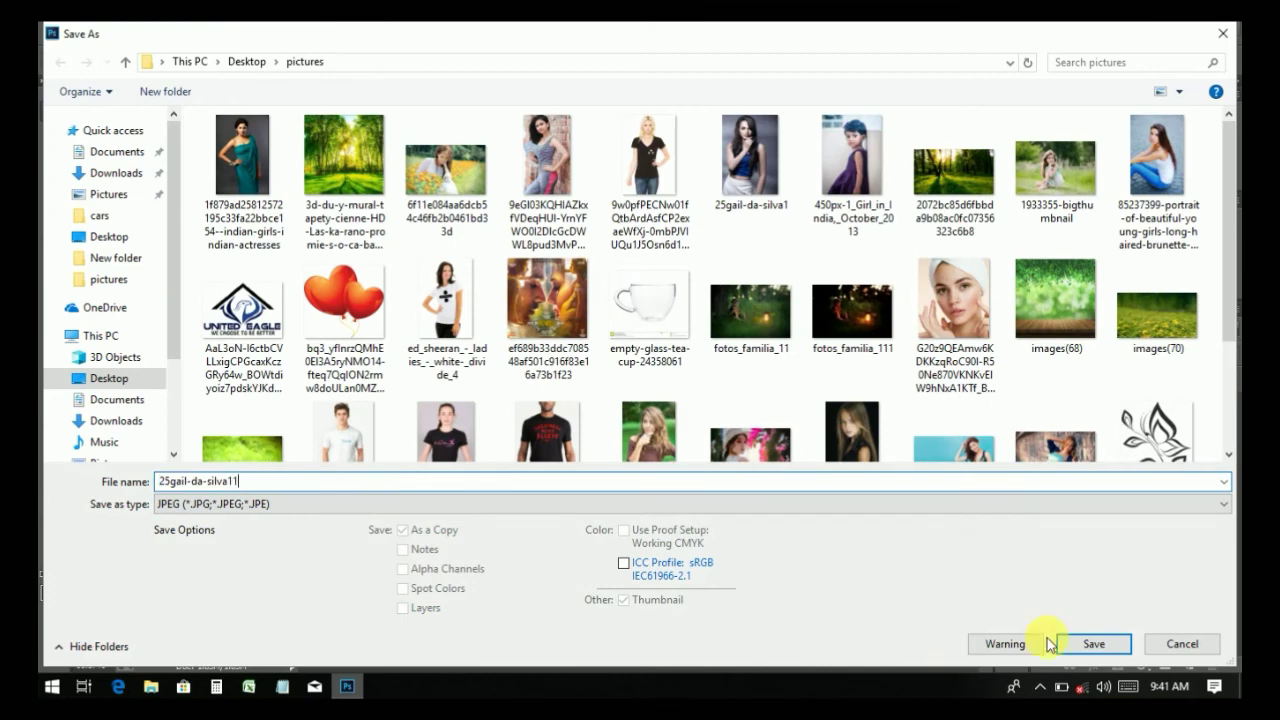
click(1080, 645)
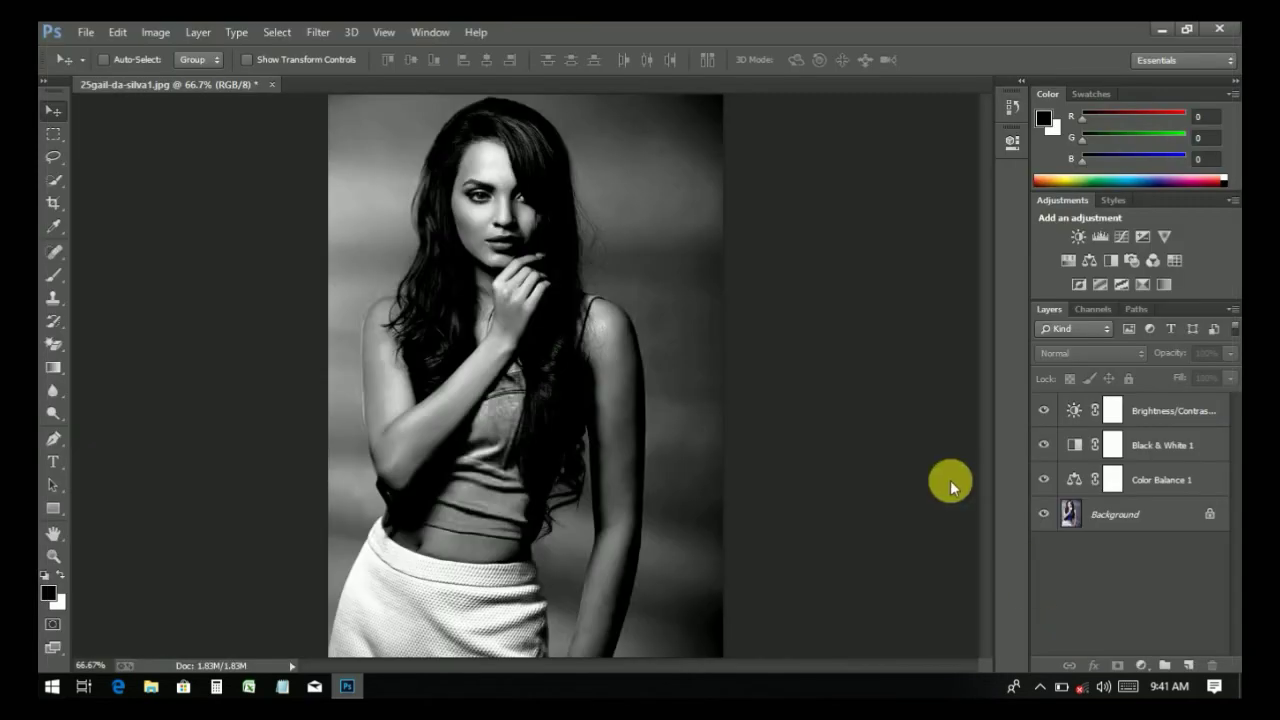
click(680, 267)
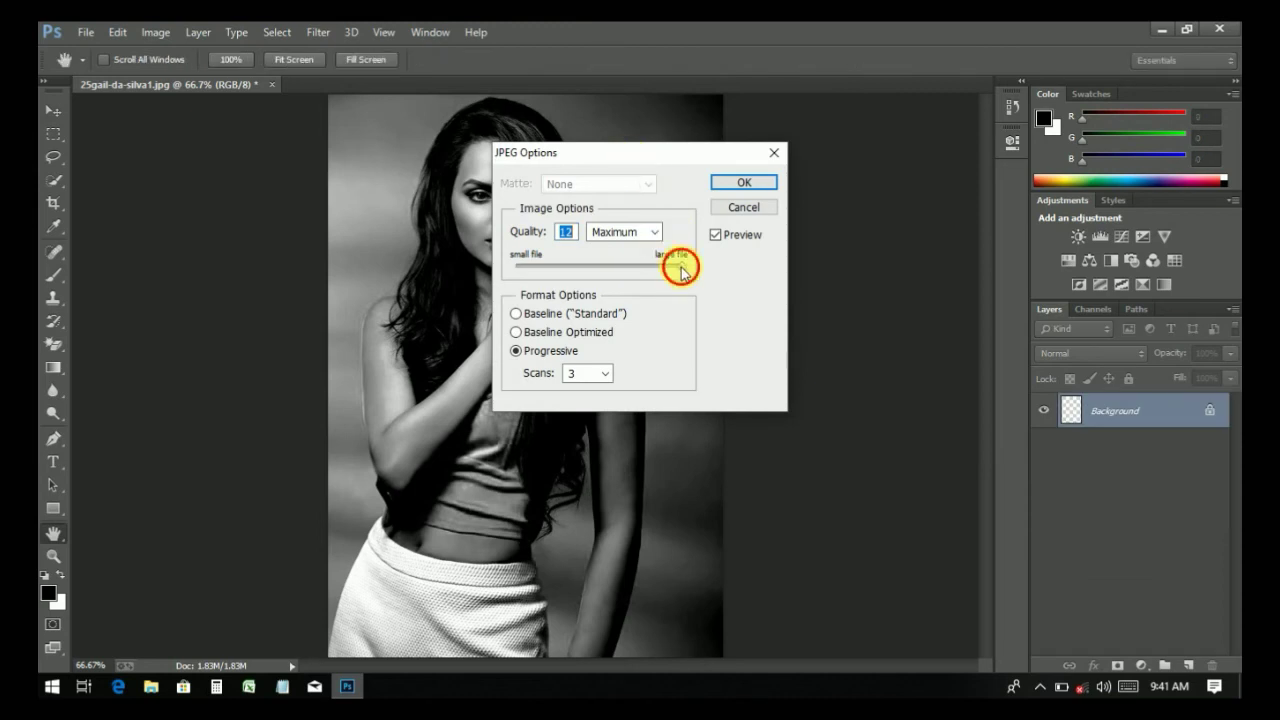
click(738, 189)
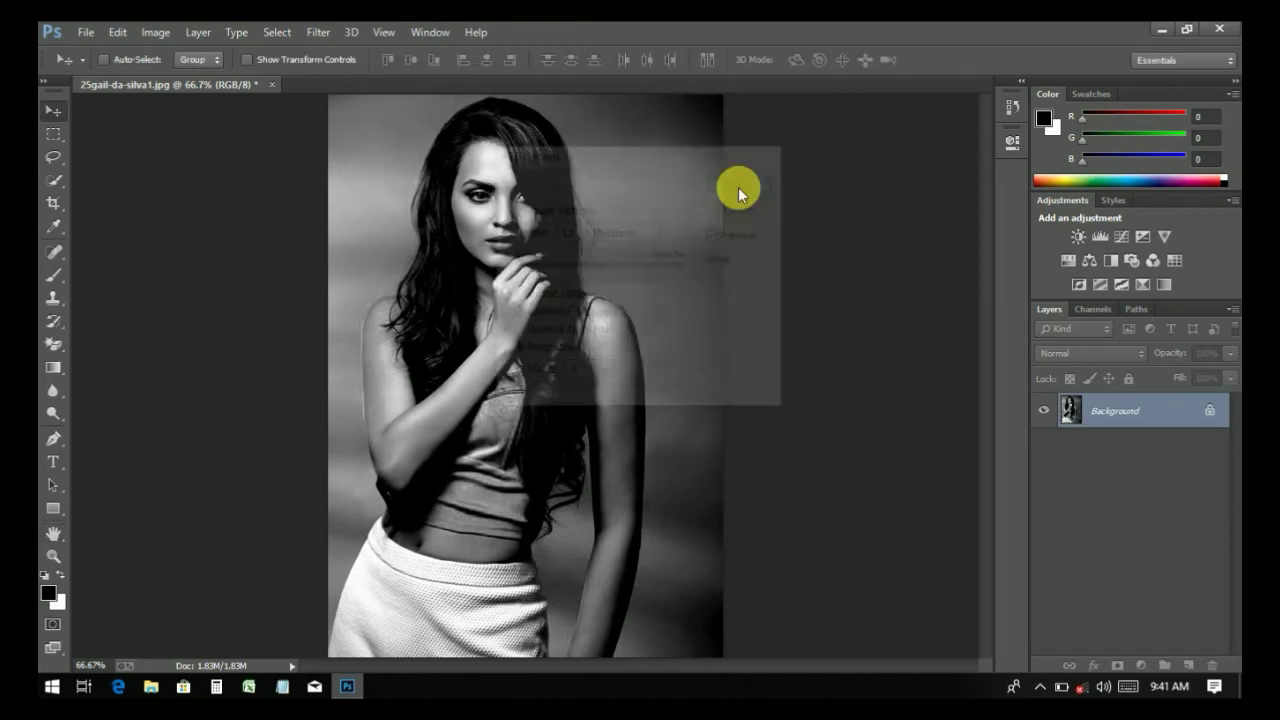
click(1162, 31)
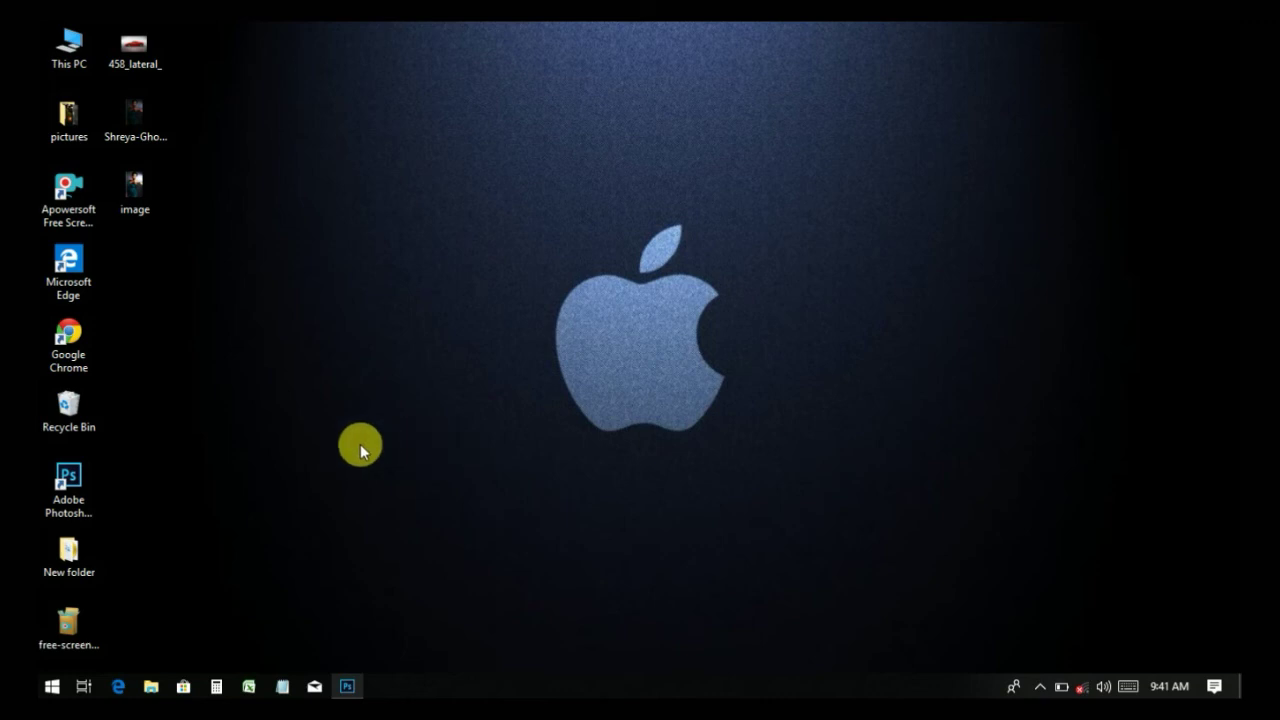
double_click(91, 112)
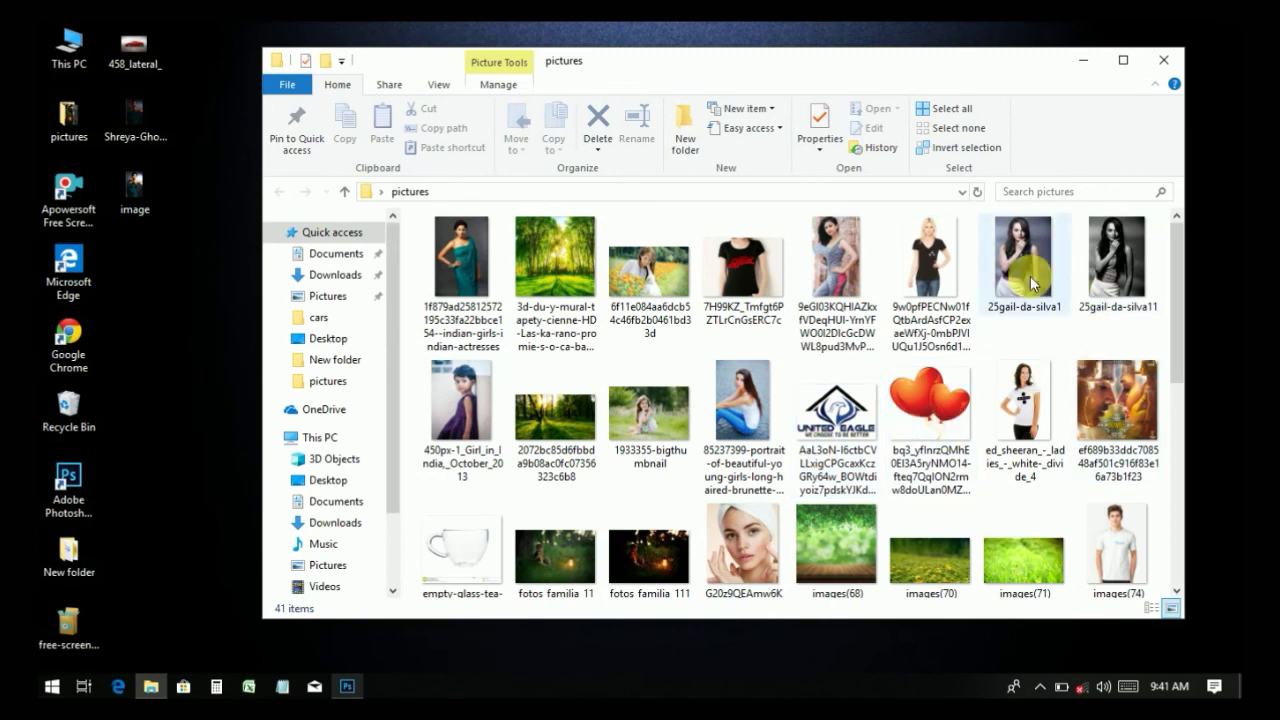
click(1030, 272)
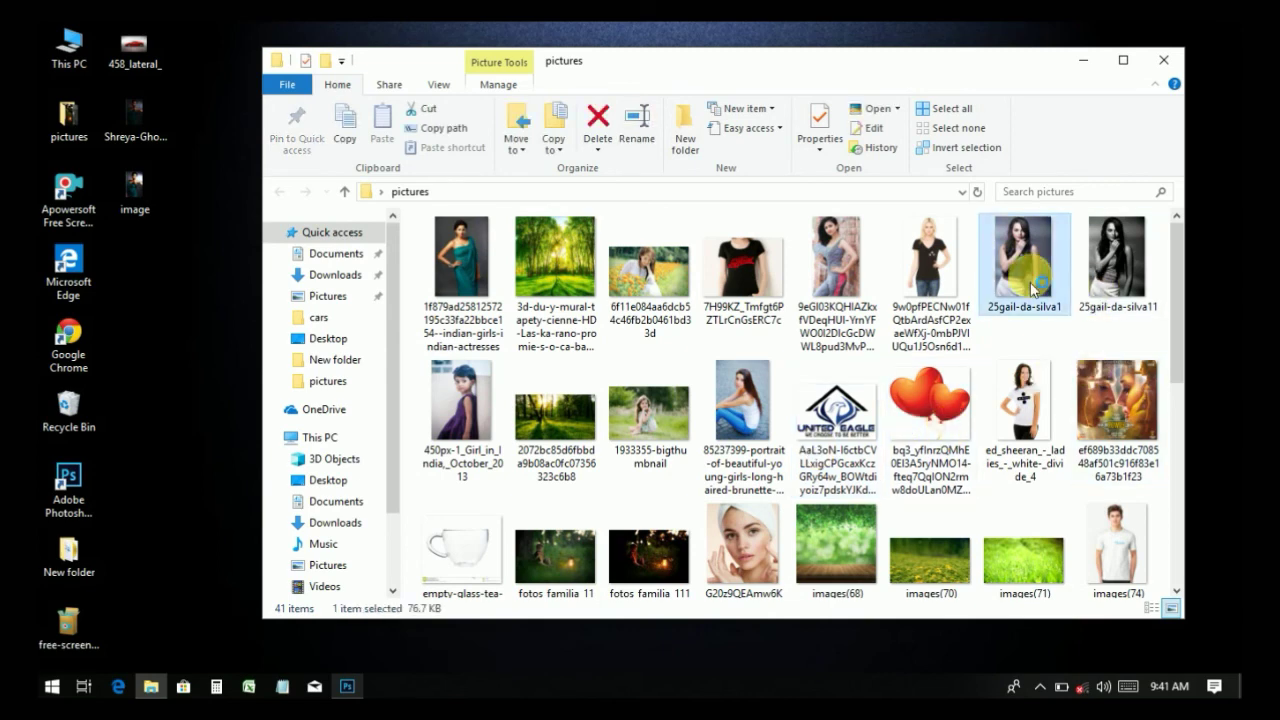
double_click(1030, 276)
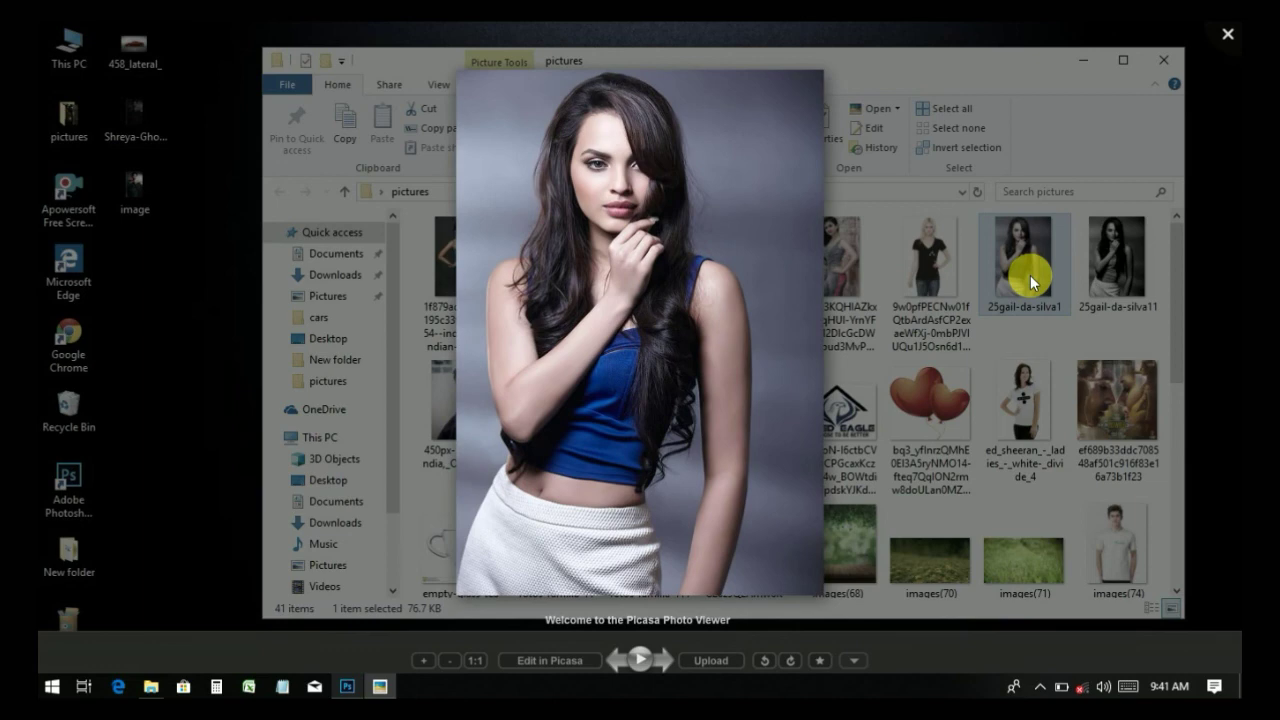
key(Right)
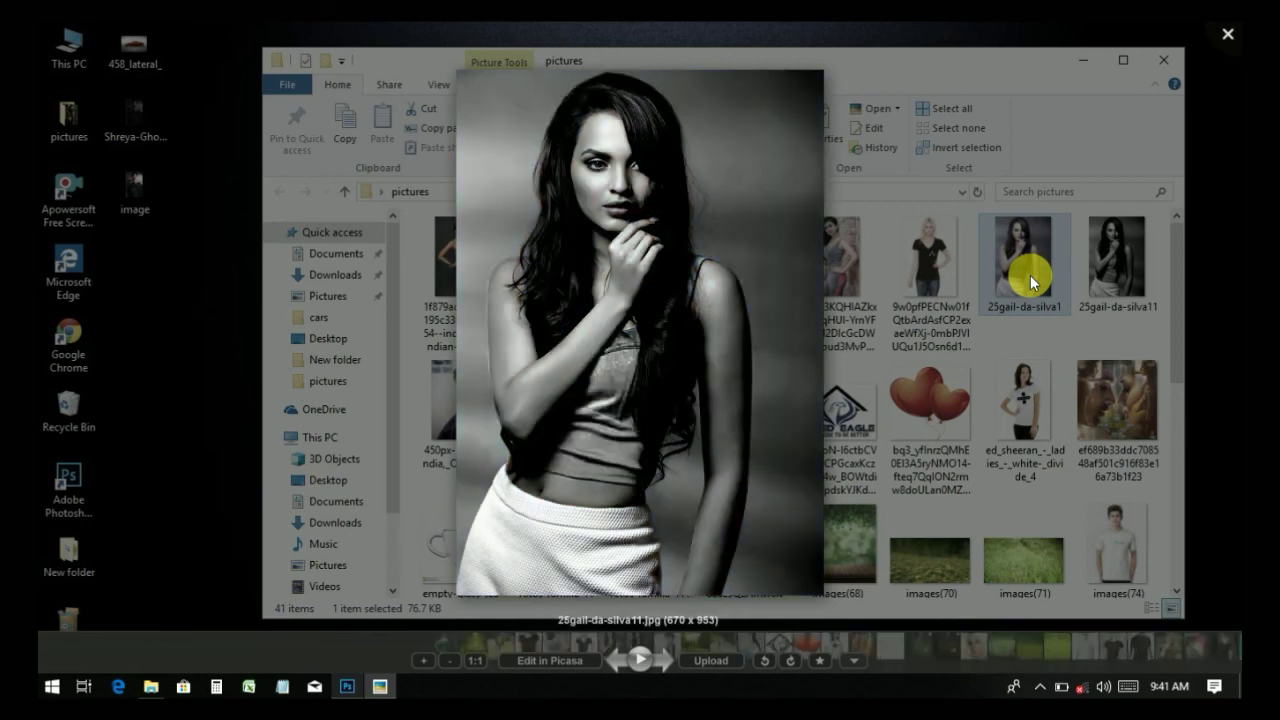
key(Left)
key(Right)
key(Left)
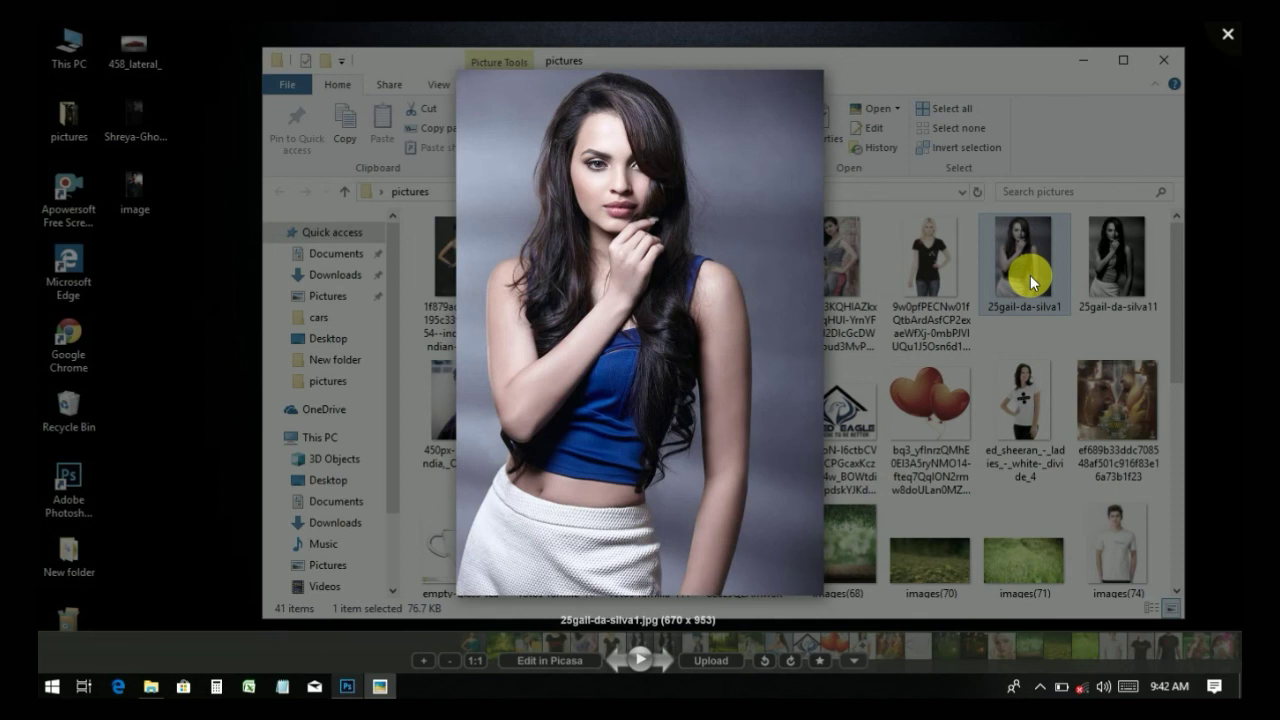
key(Right)
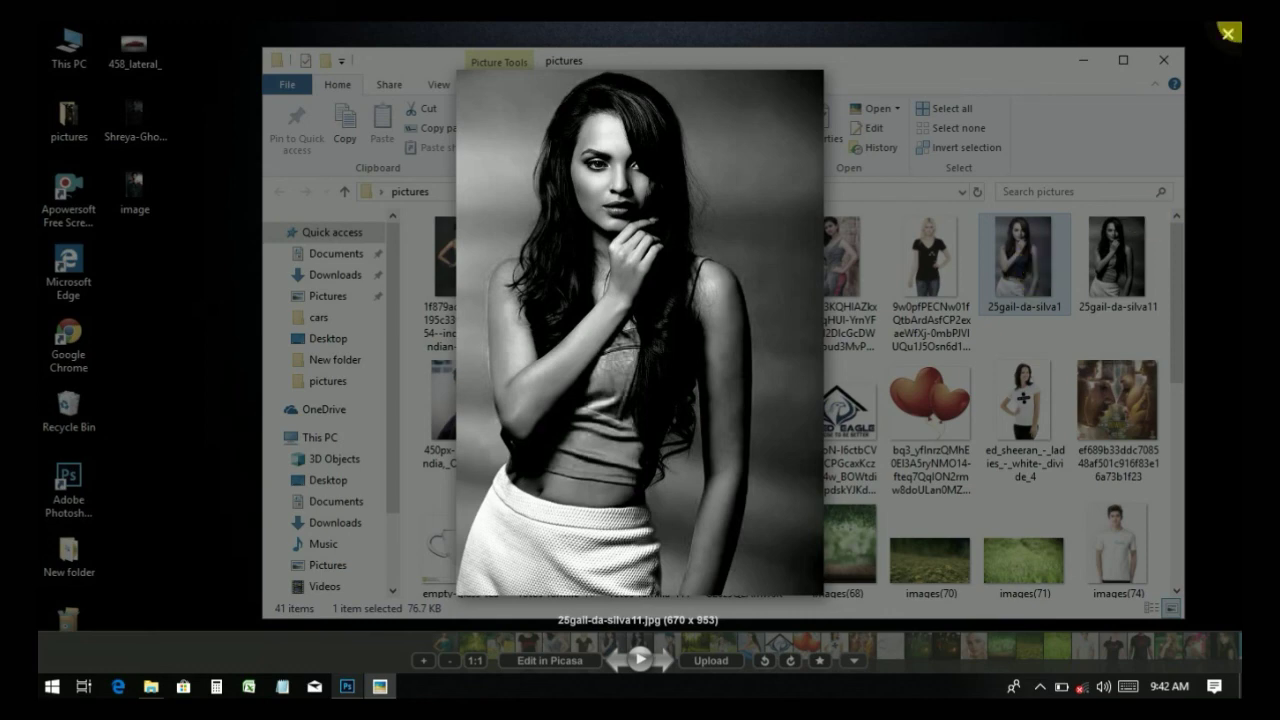
click(1228, 33)
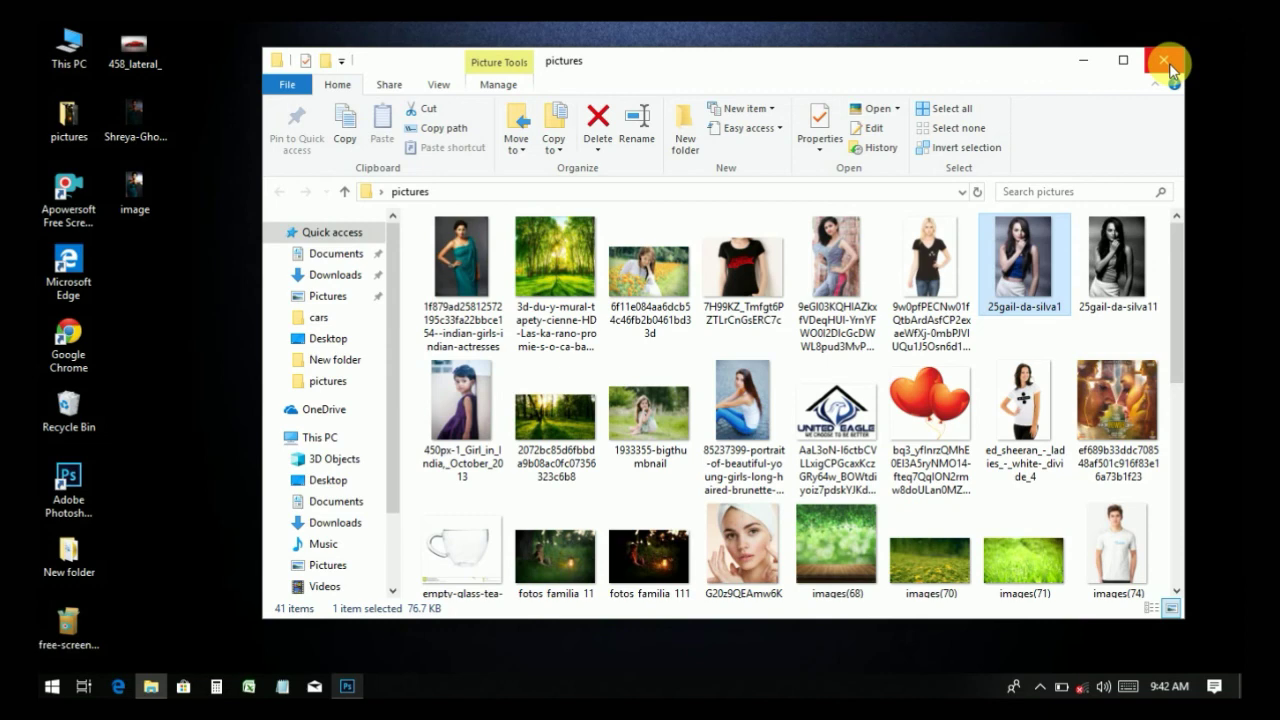
click(1165, 61)
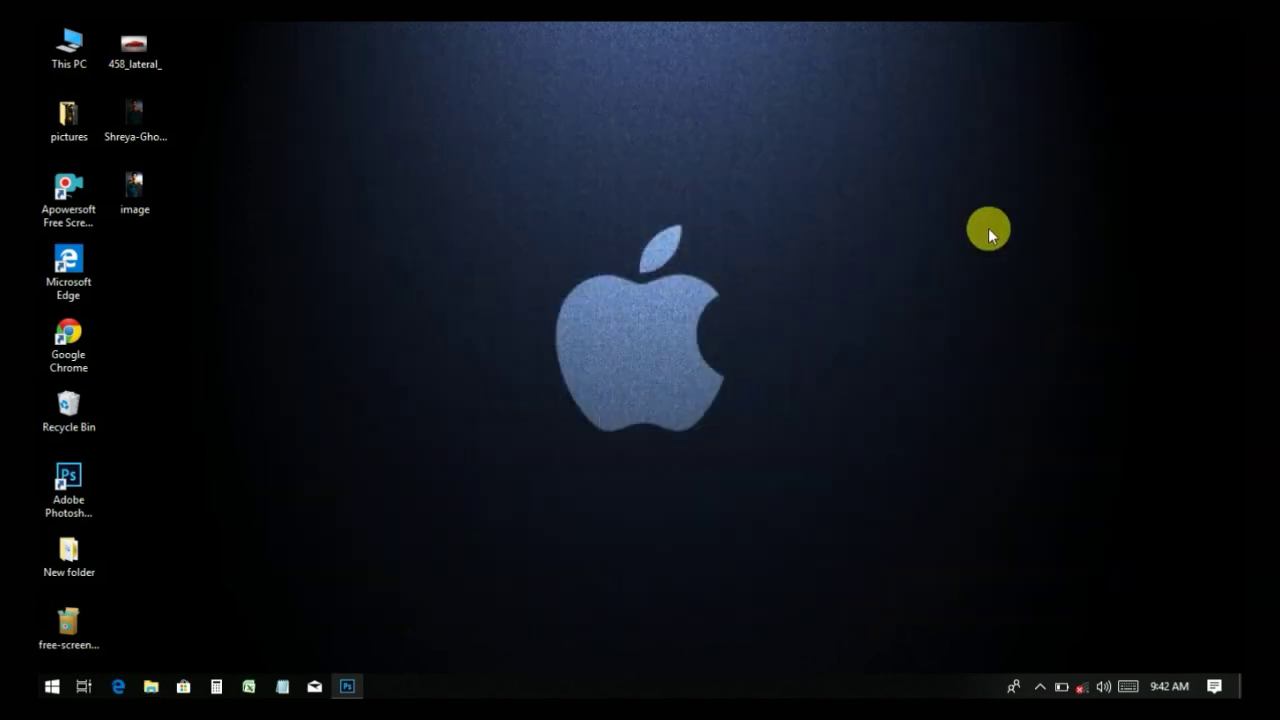